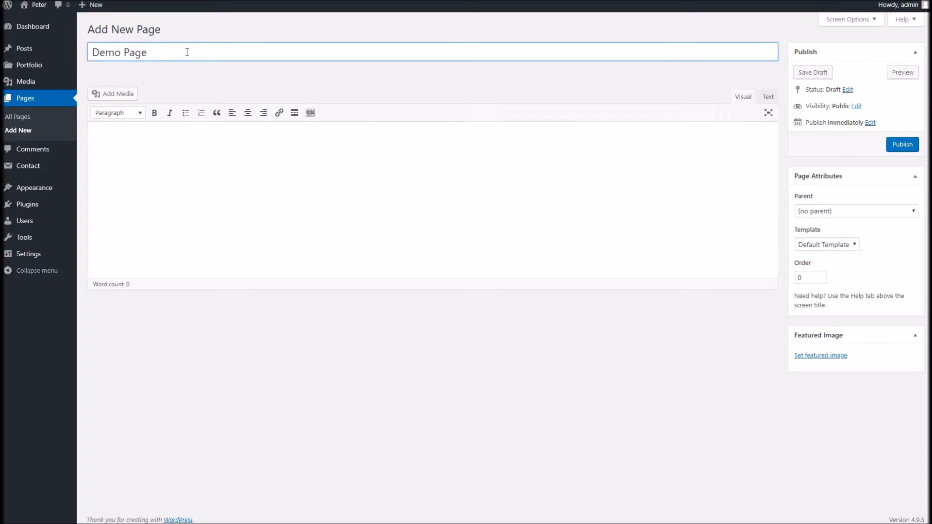
Title the new page "Demo Page Video".
type("ideo")
left_click_drag(189, 53, 90, 51)
left_click(258, 141)
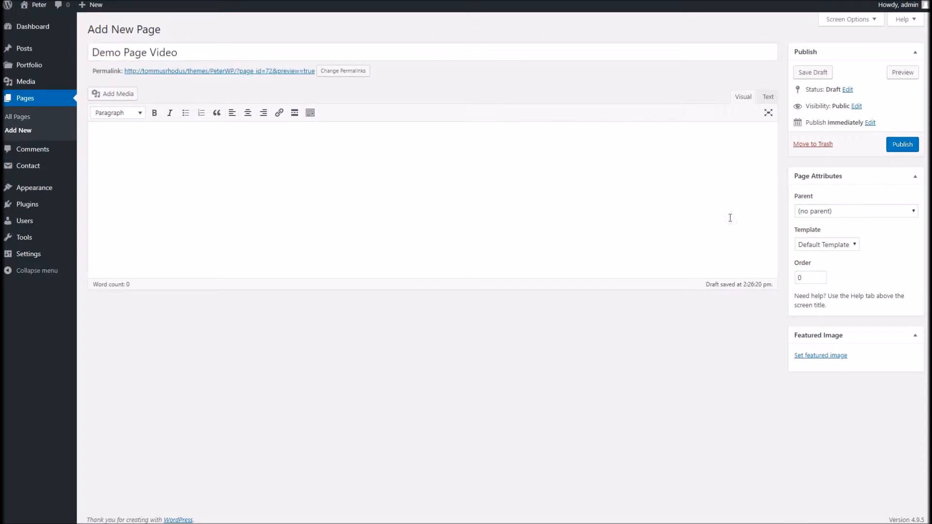
Generate 64 words of filler text, copy it and insert it as the page's body content.
left_click(770, 0)
left_click(644, 9)
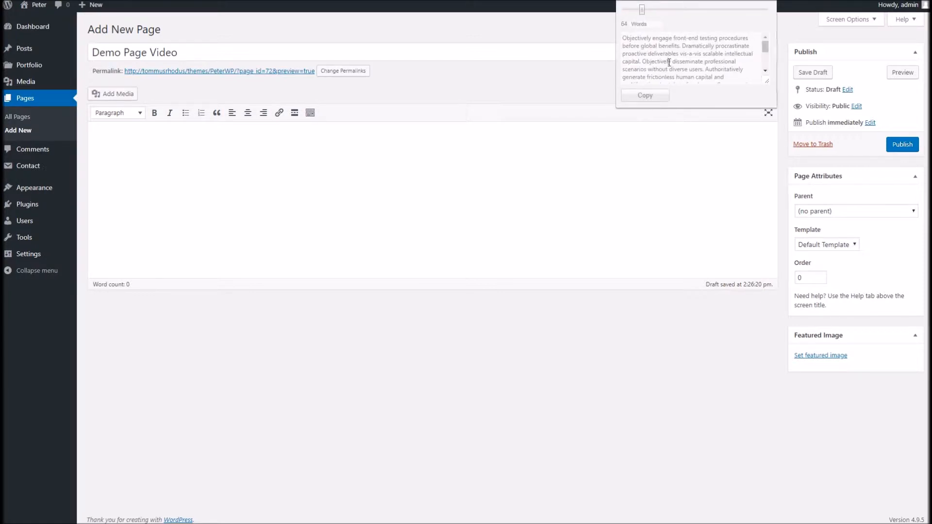
left_click(645, 95)
type("Objectively engage front-end testing procedures before global benefits. Dramatically procrastinate proactive deliverables vis-a-vis scalable intellectual capital. Objectively disseminate professional scenarios without diverse users. Authoritatively generate frictionless human capital and multifunctional catalysts for change. Competently build 2.0 ideas rather than high standards in schemas. Assertively develop clicks-and-mortar infrastructures via backend solutions. Professionally innovate professional value after fully researched niche markets. Efficiently reinvent plug-and-play partnerships whereas.")
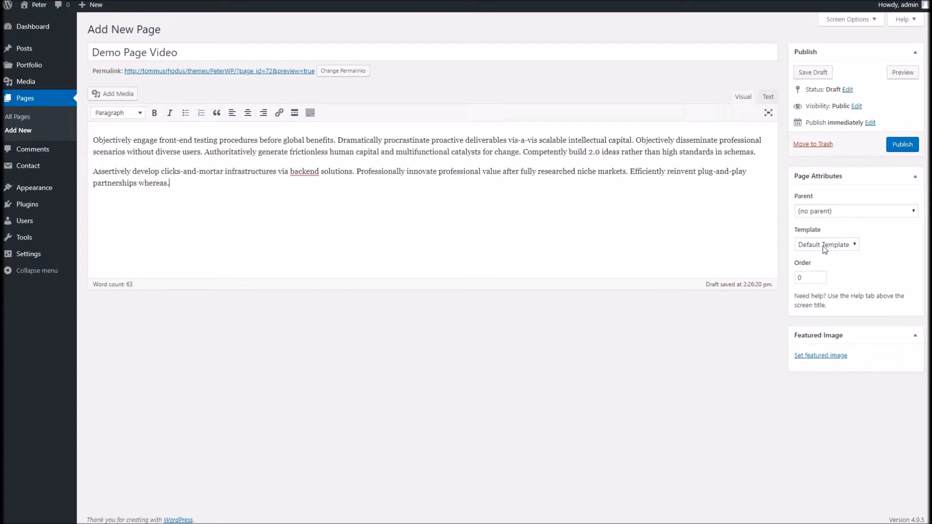
Publish the page with the Default Template.
left_click(807, 245)
left_click(812, 243)
left_click(903, 144)
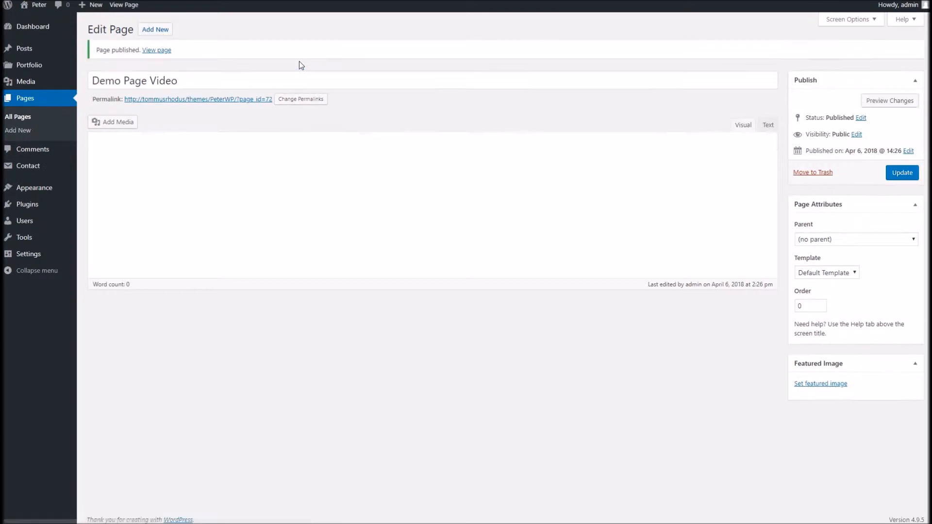
Open the published page from its permalink in a new tab and view it.
right_click(264, 99)
left_click(291, 143)
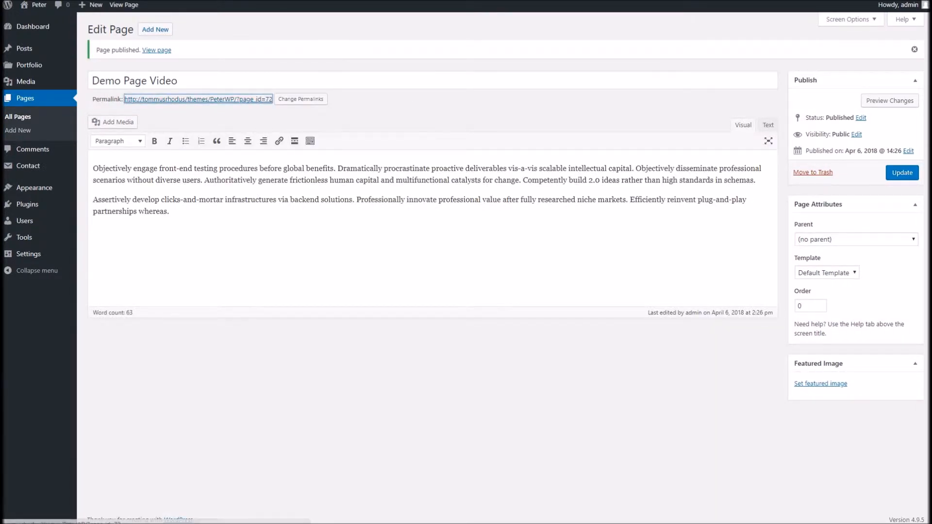
key("ctrl+Tab")
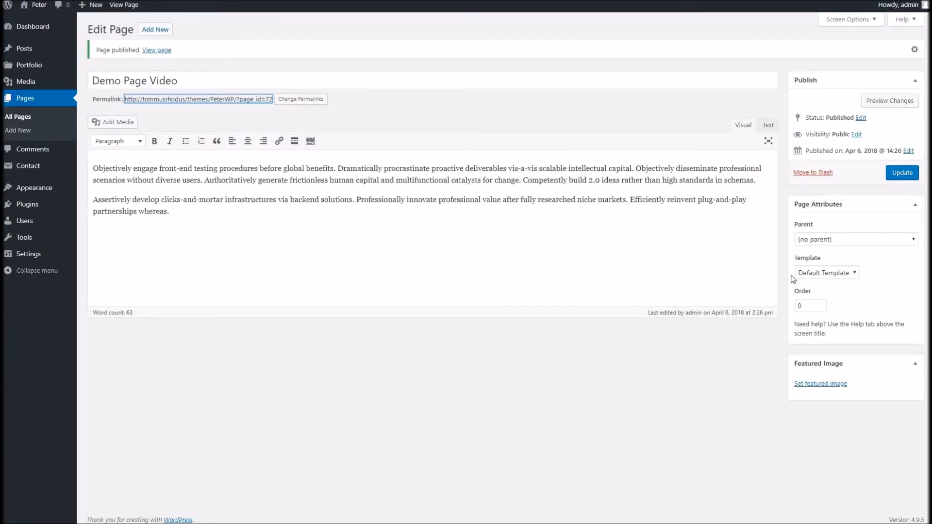
Set the page's template to About and update the page.
left_click(812, 274)
left_click(811, 294)
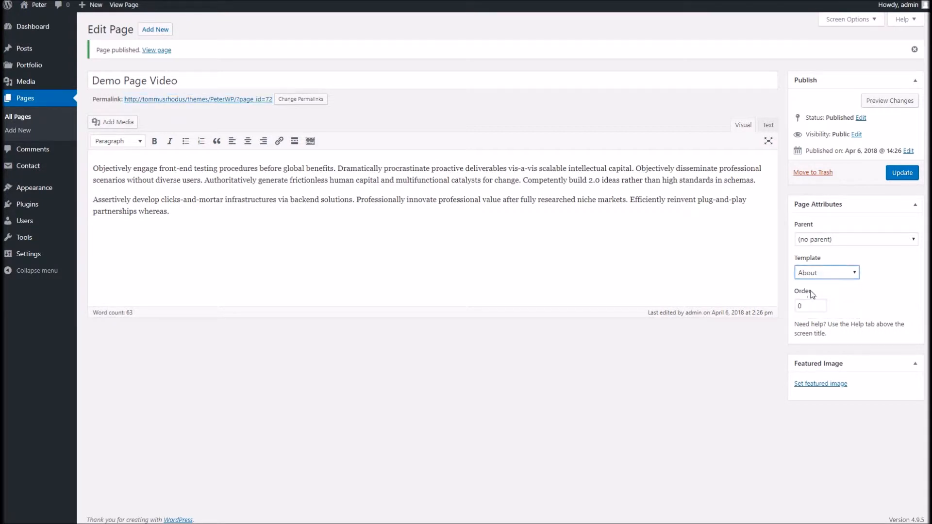
left_click(901, 177)
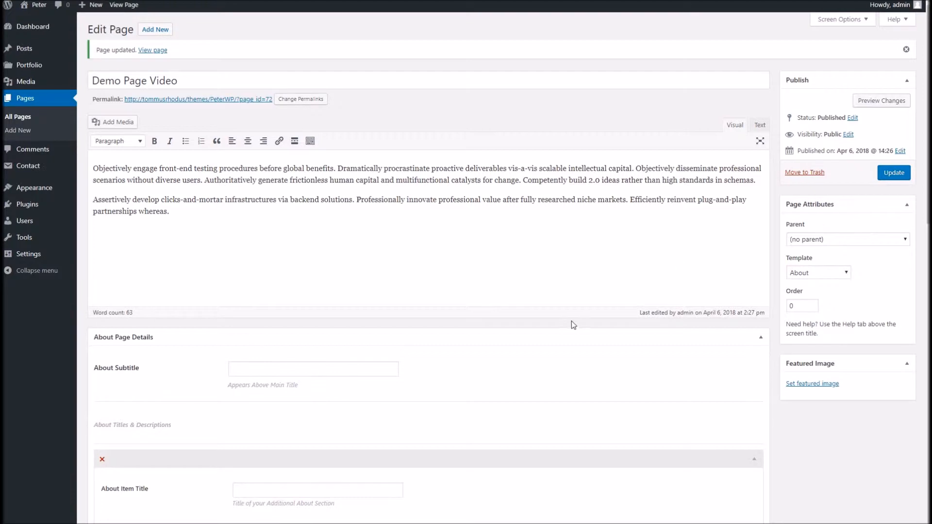
Examine the fields in the About Page Details section below the content editor.
scroll(572, 321, "down", 4)
scroll(528, 323, "down", 4)
scroll(528, 323, "down", 7)
scroll(529, 323, "up", 7)
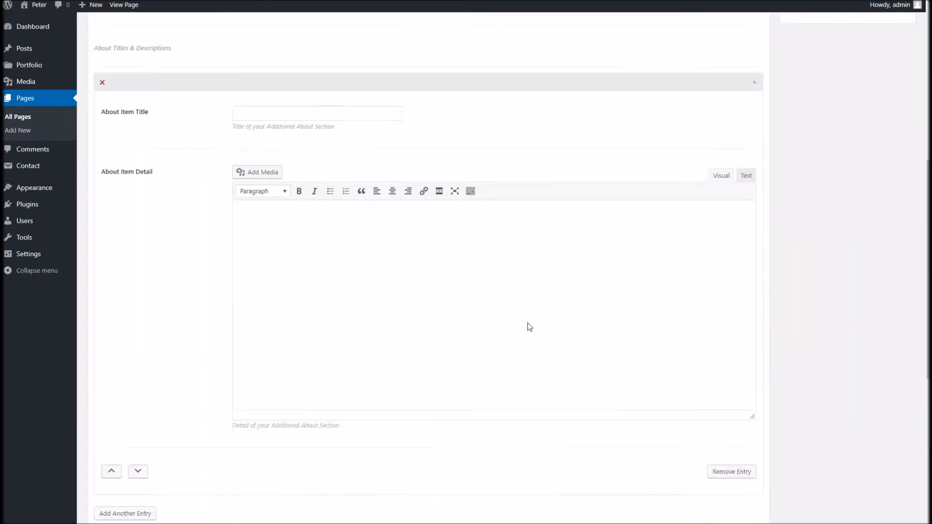
scroll(529, 327, "up", 7)
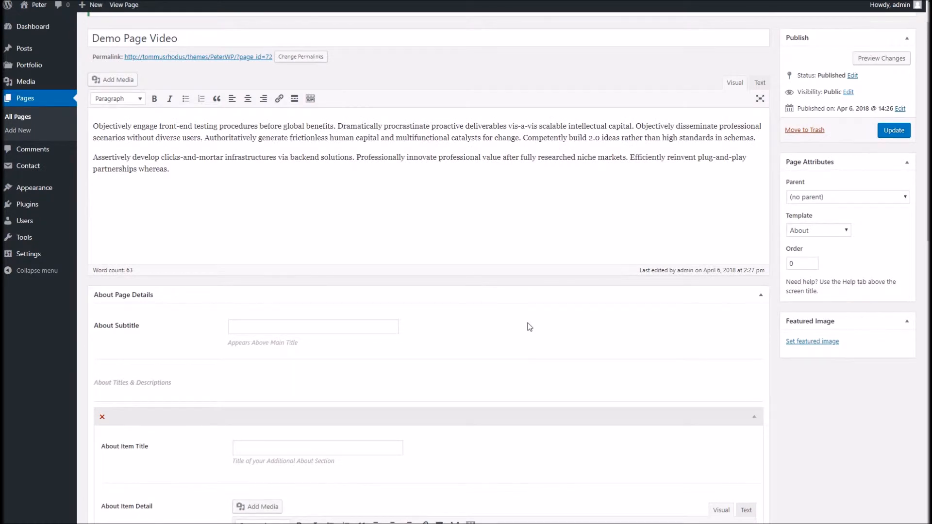
scroll(529, 327, "up", 1)
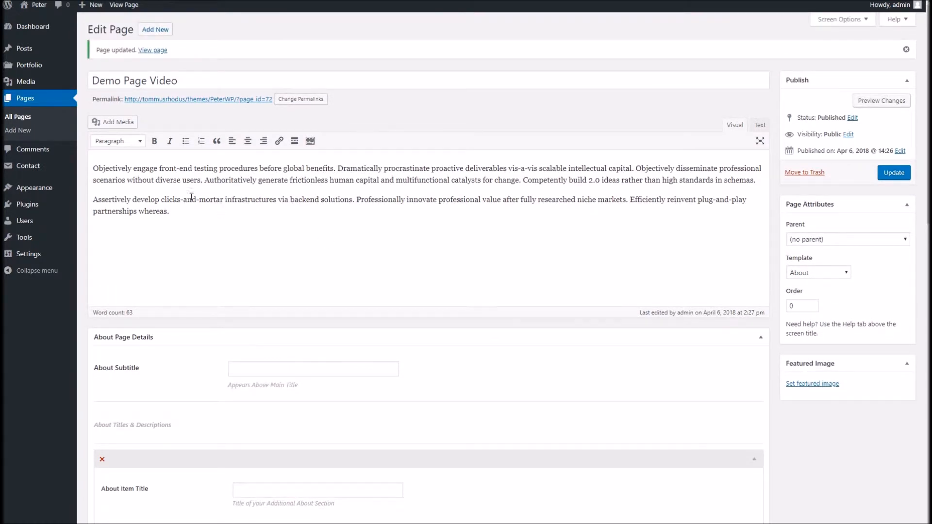
Open the updated page from its permalink in a new tab, check its layout and return to the page editor.
right_click(226, 99)
left_click(243, 104)
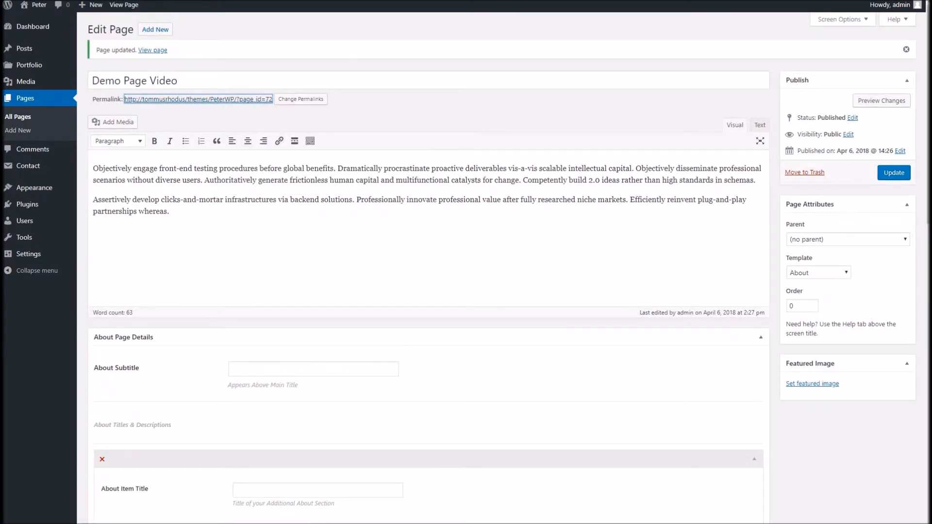
key("ctrl+Tab")
key("ctrl+shift+Tab")
key("ctrl+Tab")
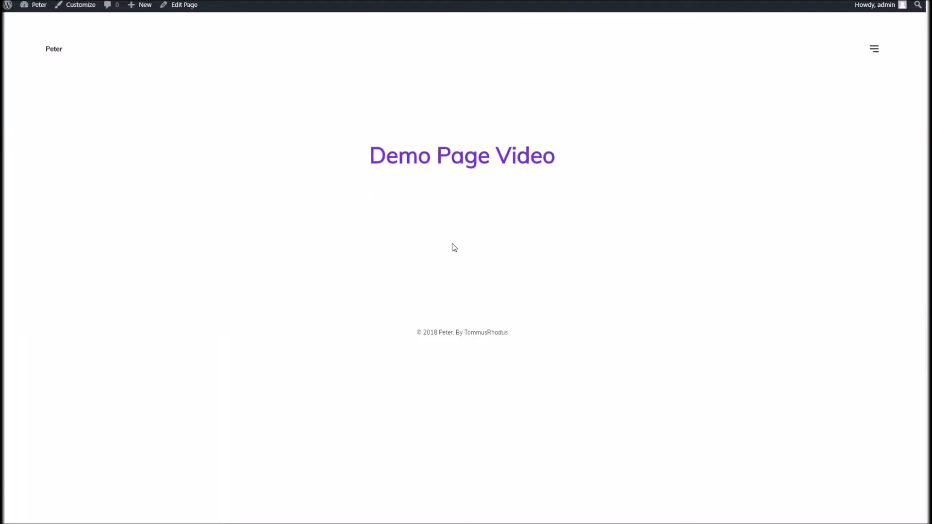
key("ctrl+shift+Tab")
Set about.jpg, the photo of the man in goggles, from the media library as the page's featured image.
scroll(435, 208, "down", 5)
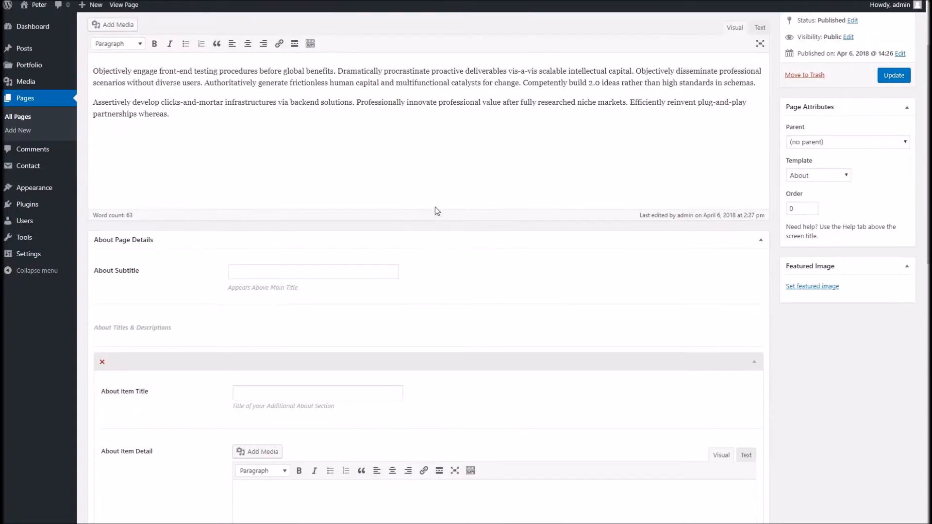
scroll(333, 366, "down", 9)
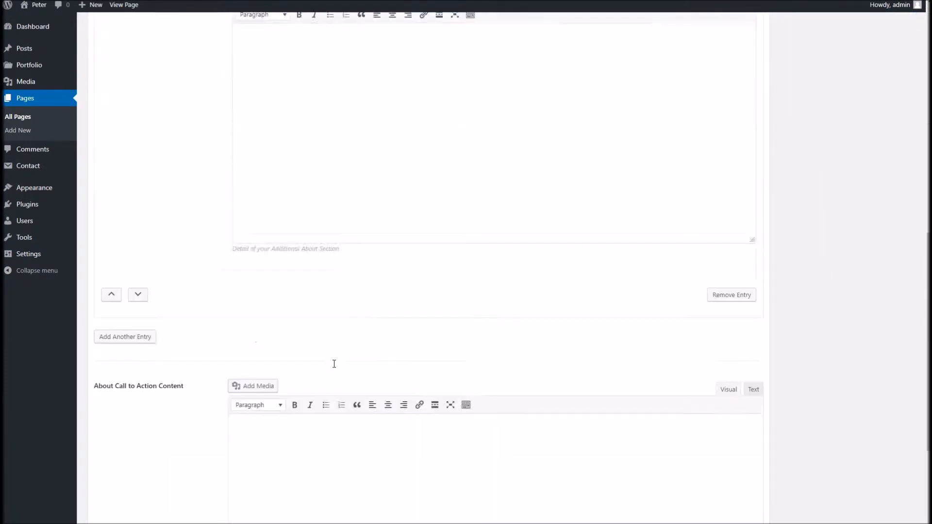
scroll(336, 364, "up", 14)
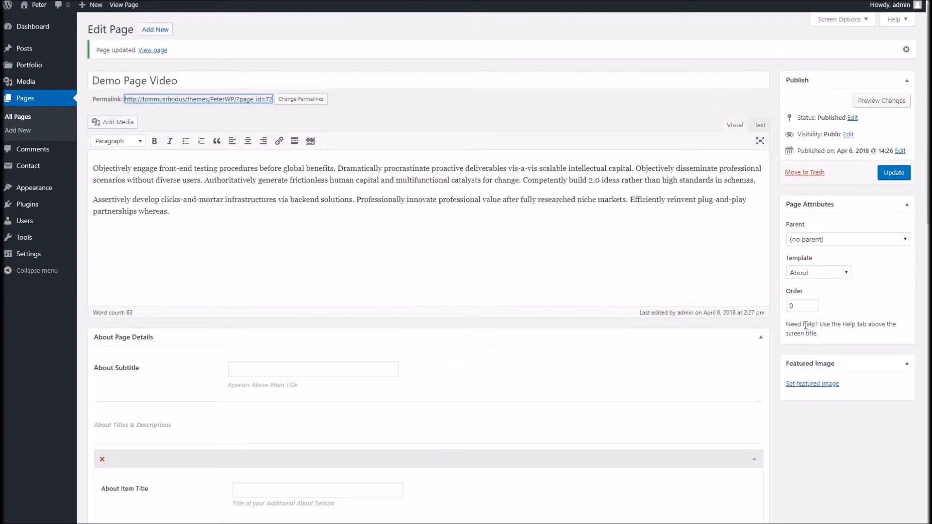
left_click(821, 386)
left_click(102, 45)
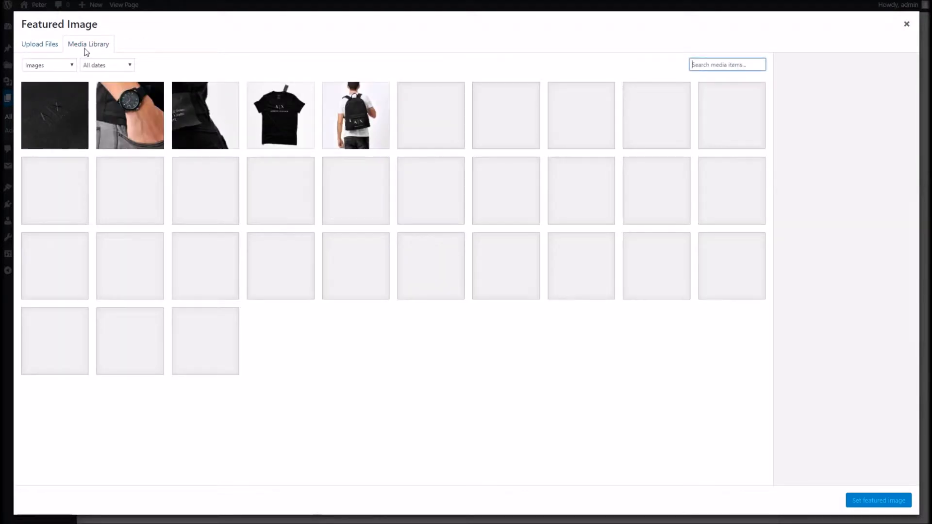
left_click(347, 248)
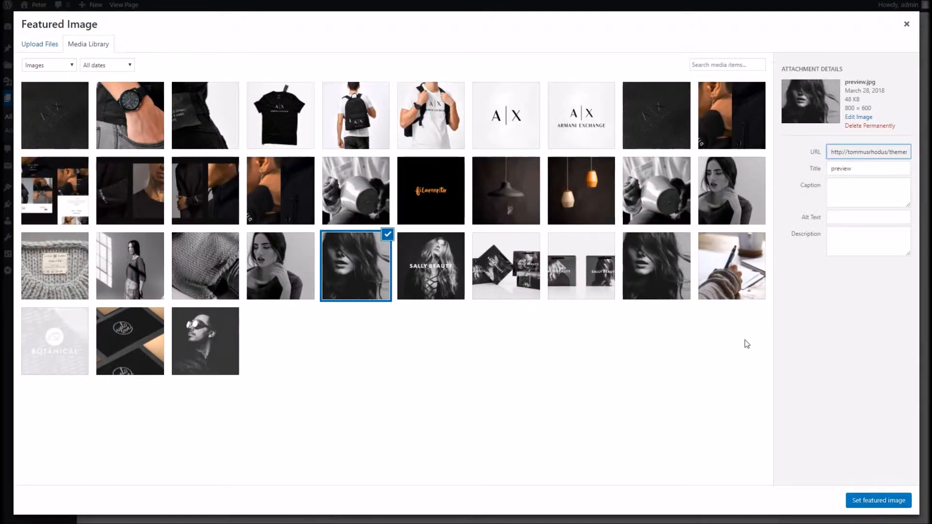
left_click(407, 264)
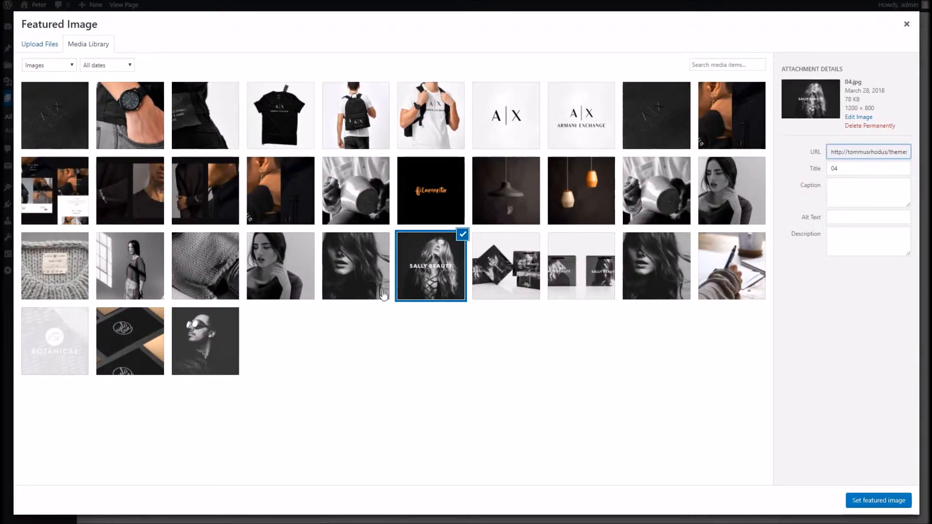
left_click(228, 349)
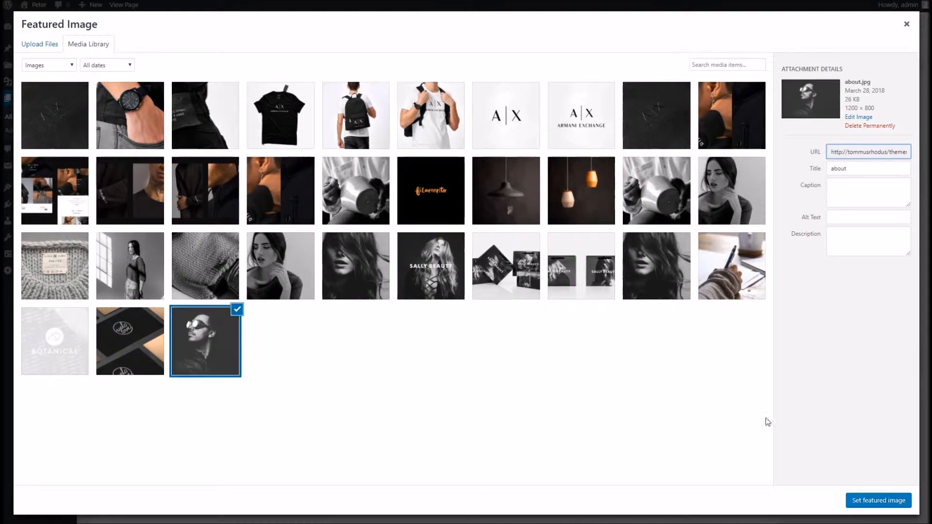
left_click(867, 499)
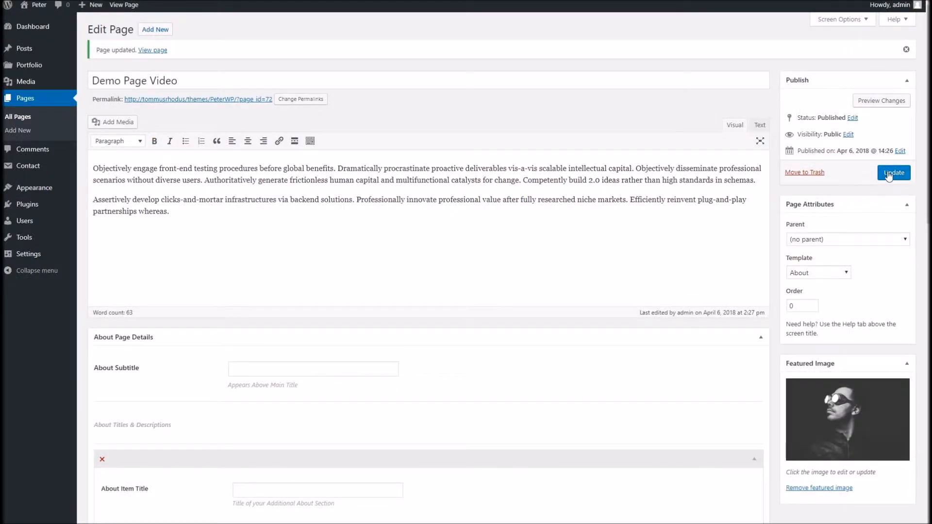
Change the page title to "All About Me" and enter "Im cool" as the About Subtitle.
scroll(488, 281, "down", 6)
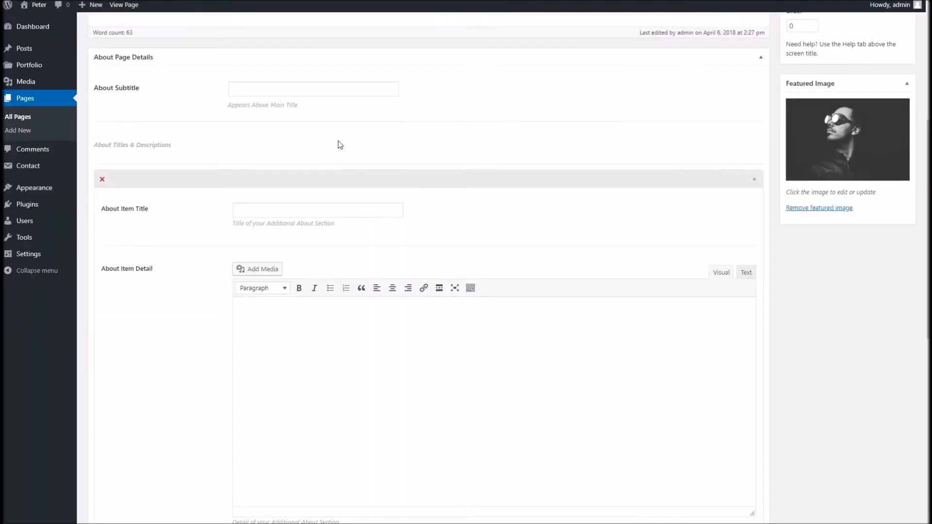
scroll(337, 144, "up", 8)
left_click_drag(212, 81, 28, 87)
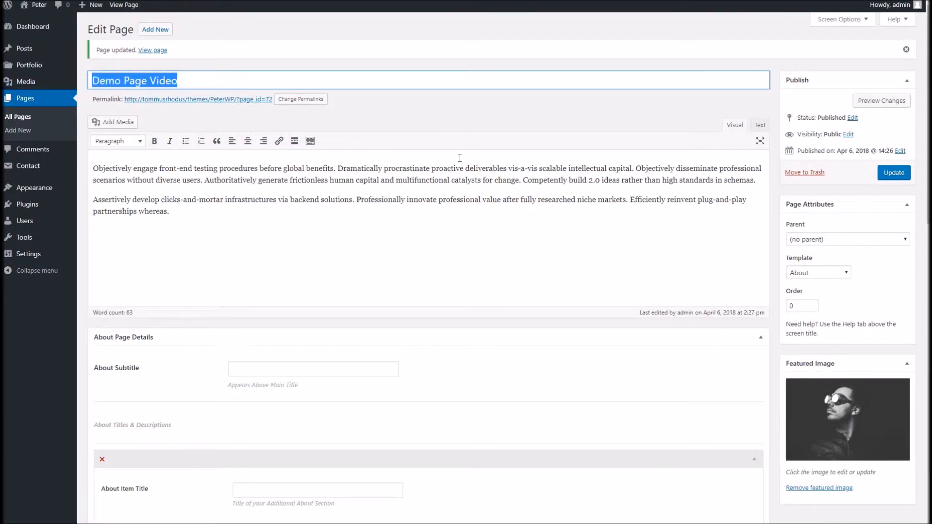
type("All About Me")
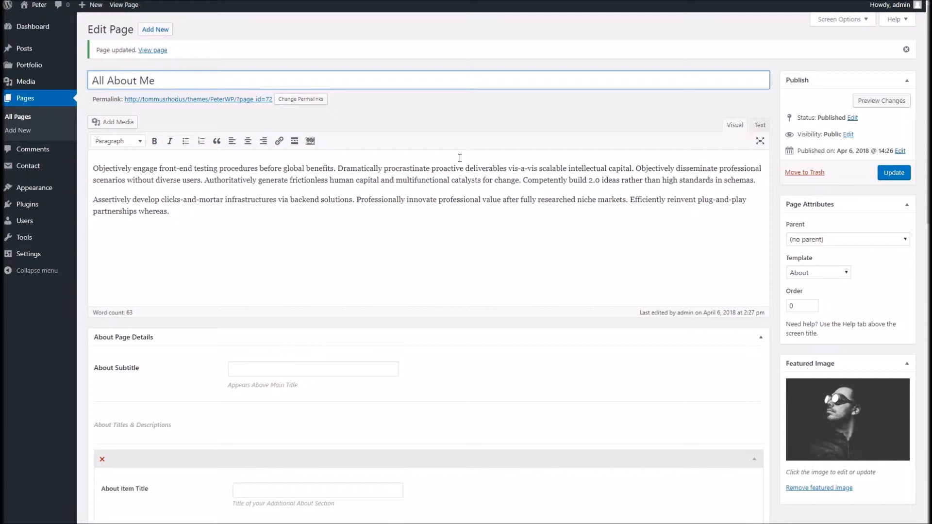
left_click(366, 370)
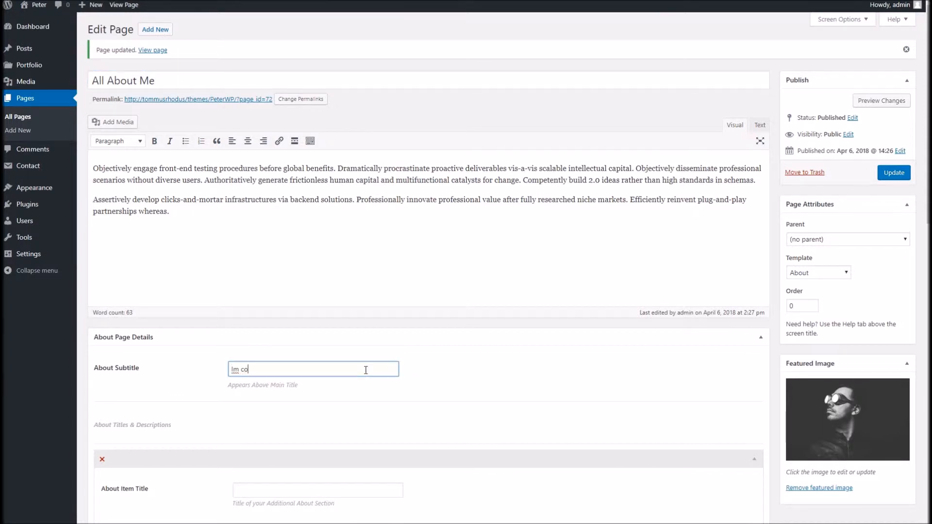
Title the first About item "Section One" and insert the two copied filler paragraphs as its detail.
scroll(366, 370, "down", 5)
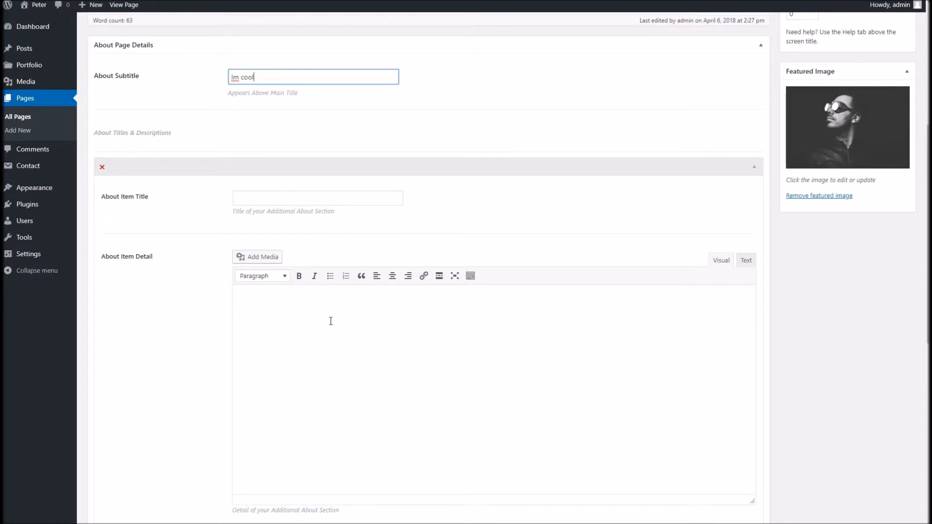
scroll(330, 321, "down", 2)
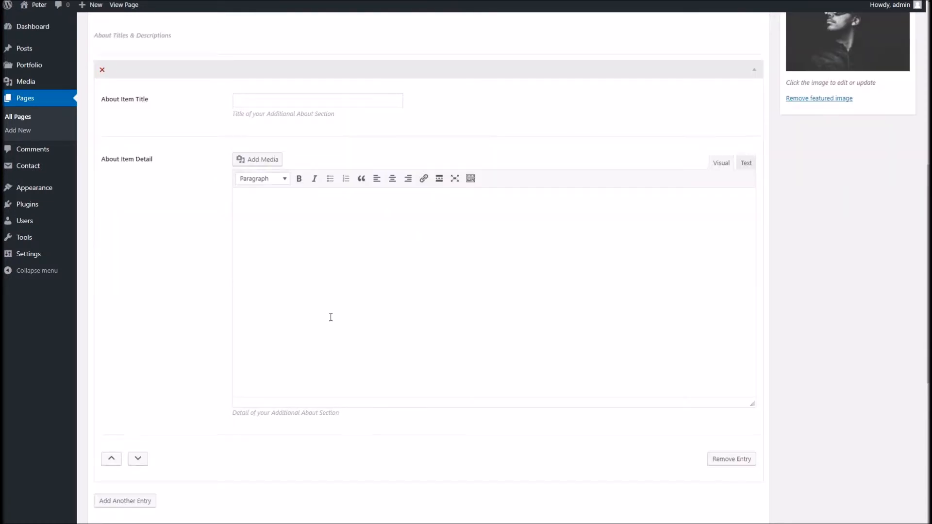
left_click(309, 99)
type("Section")
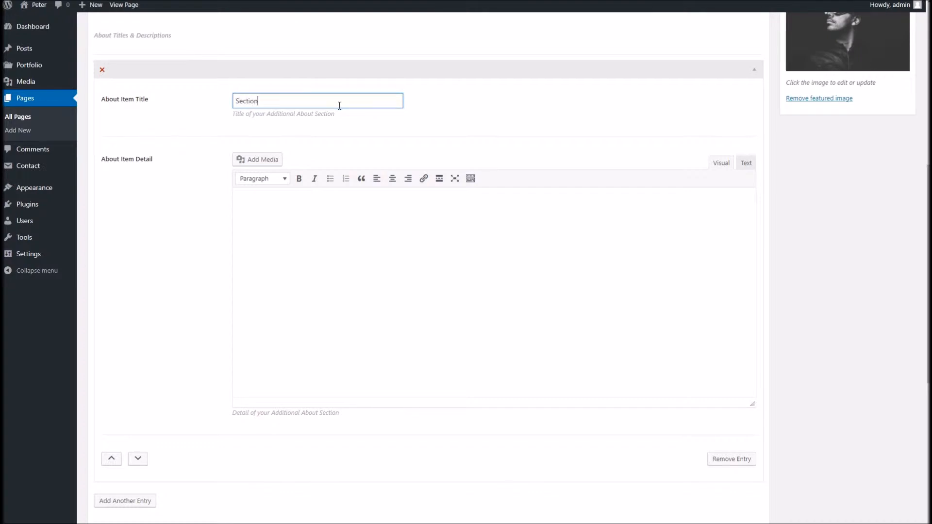
type(" Onb")
left_click(339, 222)
type("Objectively engage front-end testing procedures before global benefits. Dramatically procrastinate proactive deliverables vis-a-vis scalable intellectual capital. Objectively disseminate professional scenarios without diverse users. Authoritatively generate frictionless human capital and multifunctional catalysts for change. Competently build 2.0 ideas rather than high standards in schemas. Assertively develop clicks-and-mortar infrastructures via backend solutions. Professionally innovate professional value after fully researched niche markets. Efficiently reinvent plug-and-play partnerships whereas.")
left_click_drag(602, 256, 605, 227)
left_click(551, 253)
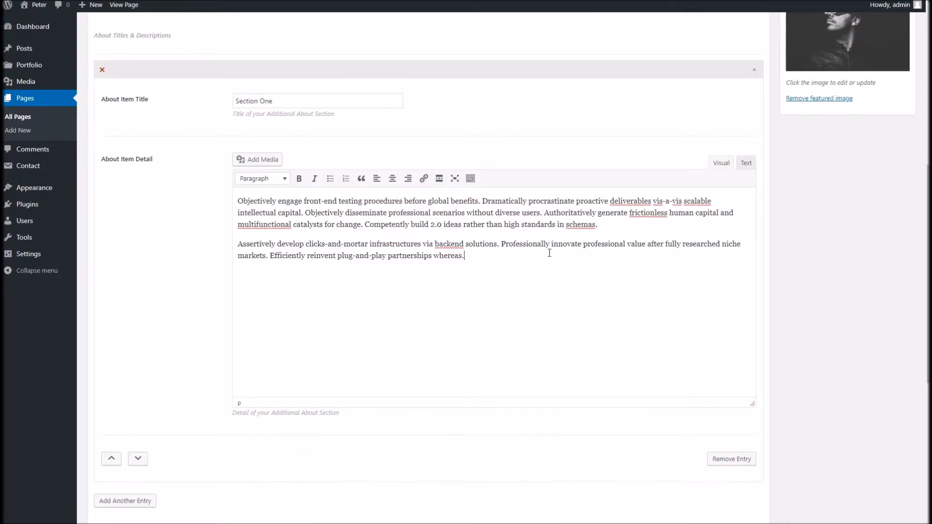
Add a second About entry titled "Section Two" with the copied filler text as its detail, removing the second paragraph.
scroll(366, 253, "down", 5)
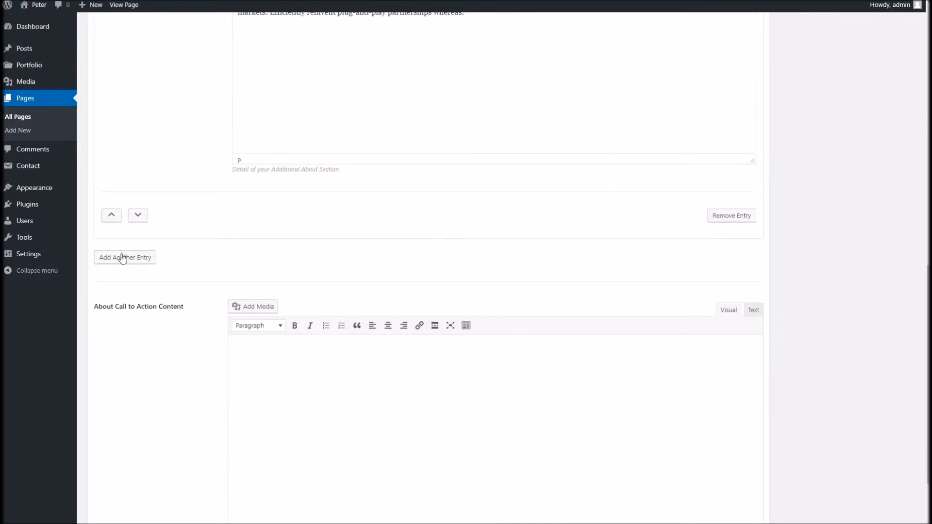
left_click(125, 257)
left_click(275, 287)
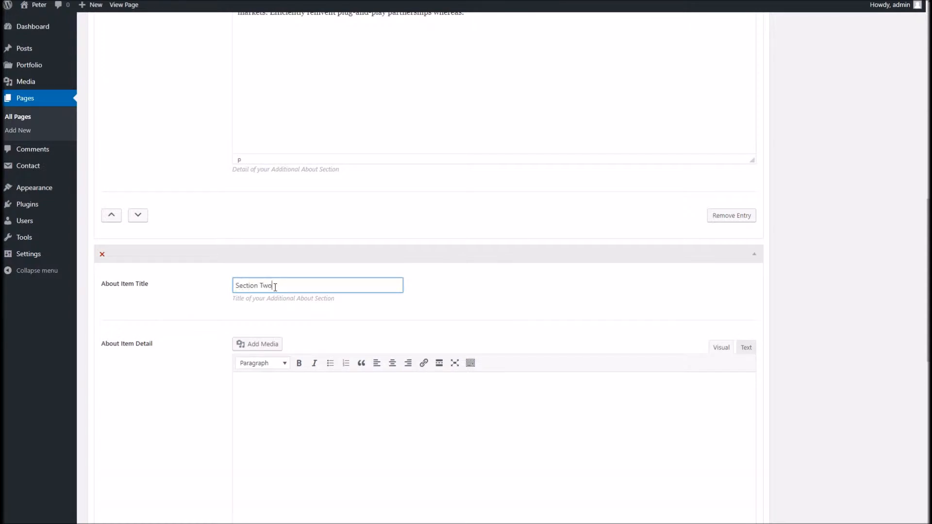
scroll(298, 348, "down", 2)
left_click(299, 347)
type("Objectively engage front-end testing procedures before global benefits. Dramatically procrastinate proactive deliverables vis-a-vis scalable intellectual capital. Objectively disseminate professional scenarios without diverse users. Authoritatively generate frictionless human capital and multifunctional catalysts for change. Competently build 2.0 ideas rather than high standards in schemas. Assertively develop clicks-and-mortar infrastructures via backend solutions. Professionally innovate professional value after fully researched niche markets. Efficiently reinvent plug-and-play partnerships whereas.")
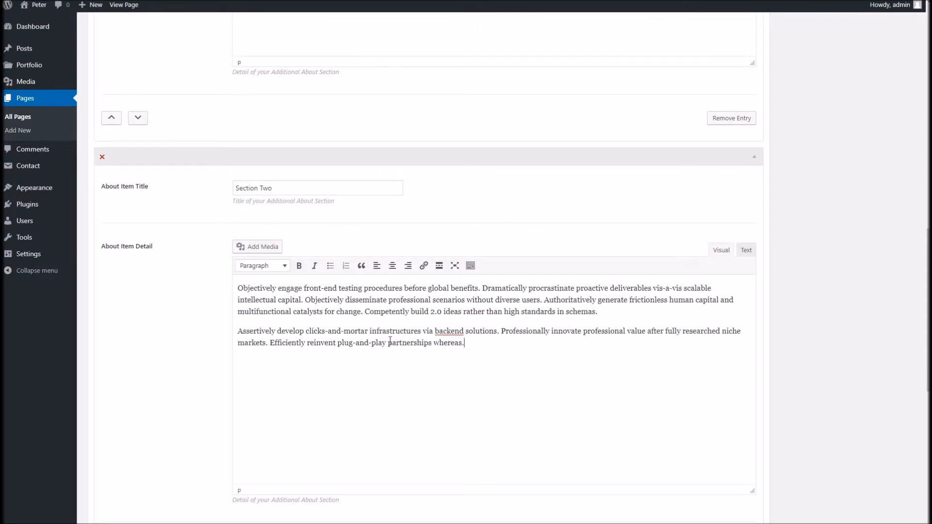
triple_click(582, 338)
key("BackSpace")
Add a third About entry titled "Final Section".
scroll(214, 333, "down", 7)
left_click(121, 250)
left_click(272, 283)
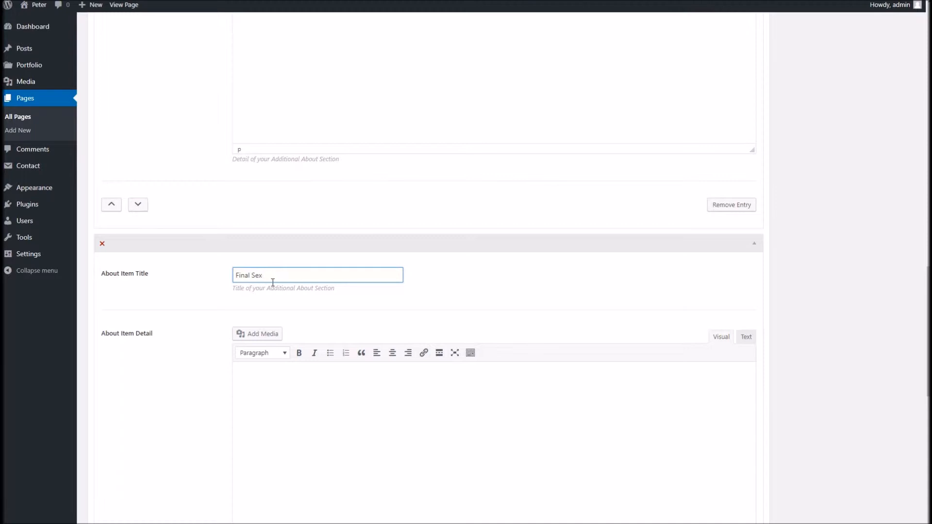
Insert the full-size (800 × 533) A|X logo image 03-5.jpg from the media library as the Final Section's detail.
scroll(283, 297, "down", 2)
left_click(278, 303)
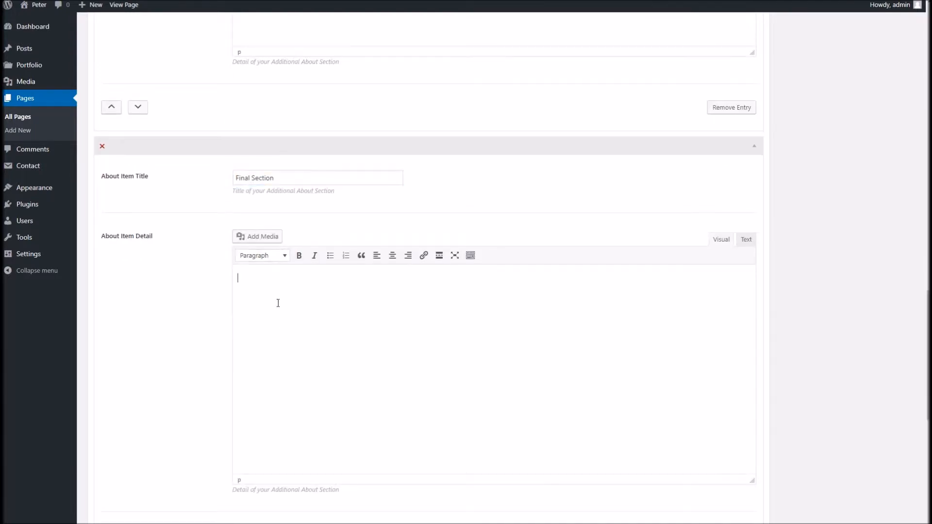
left_click(257, 237)
left_click(304, 125)
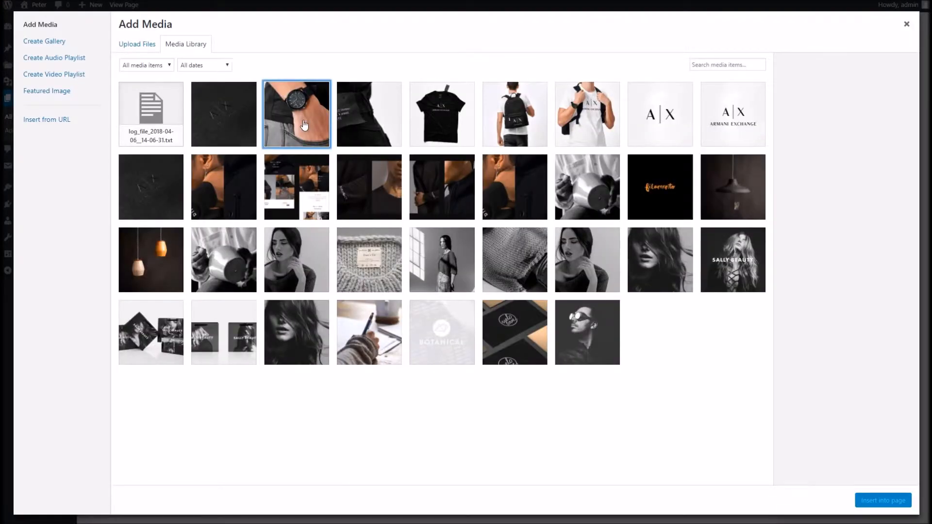
left_click(657, 163)
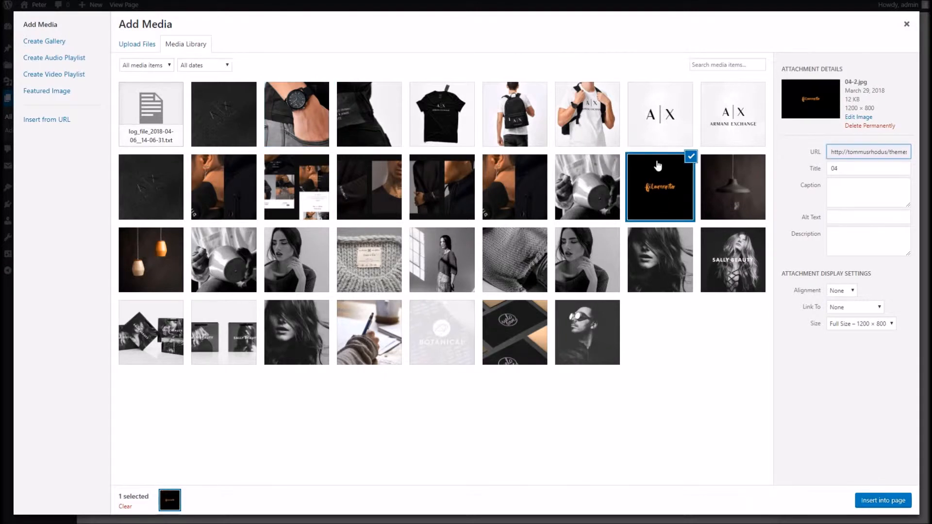
left_click(647, 126)
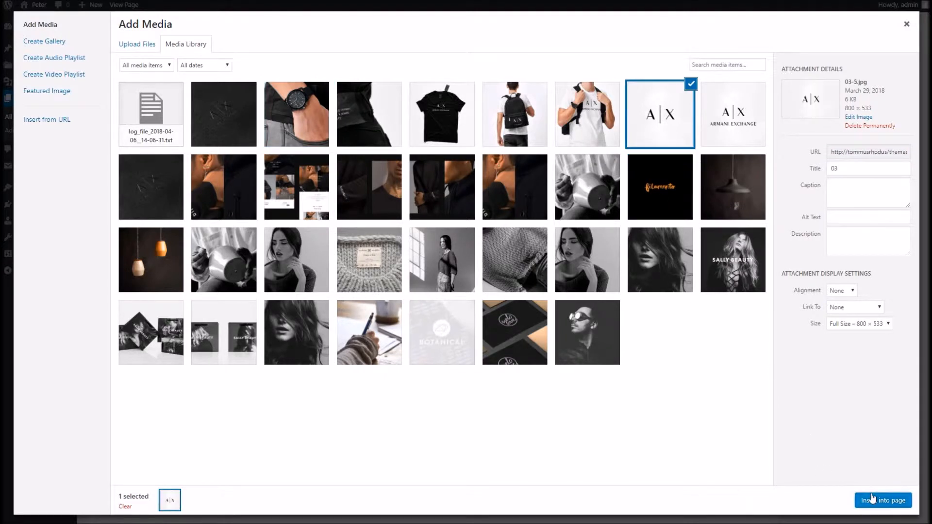
left_click(854, 324)
left_click(855, 334)
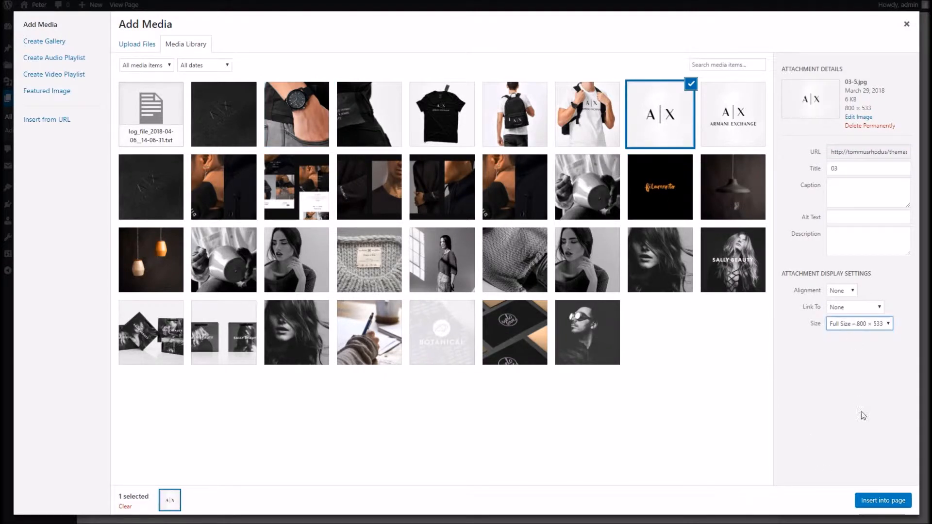
left_click(883, 500)
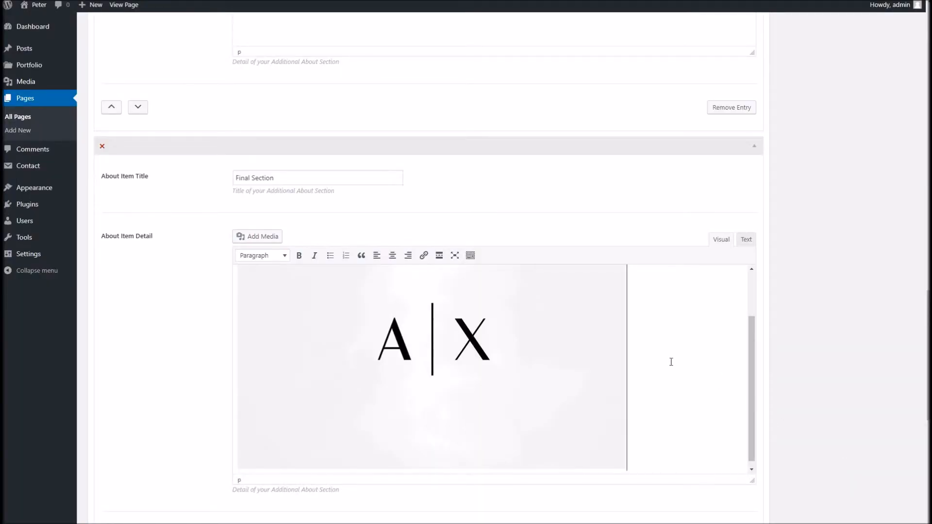
Update the page and reload its live view in the other browser tab.
scroll(773, 393, "down", 7)
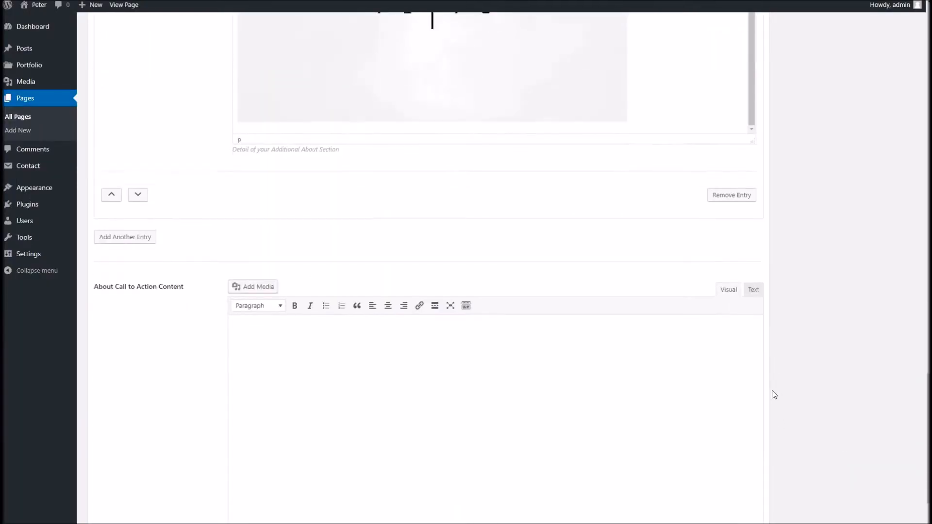
scroll(555, 350, "down", 2)
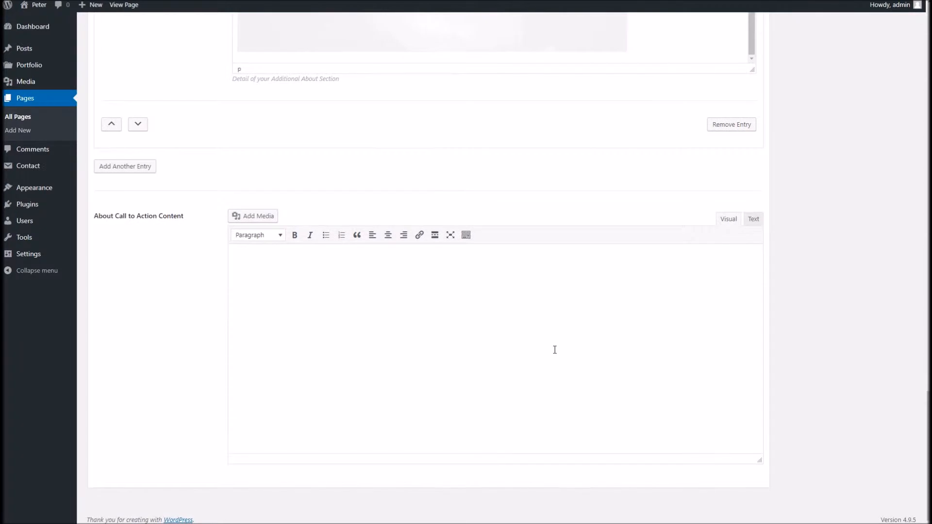
scroll(555, 350, "up", 4)
scroll(555, 350, "up", 15)
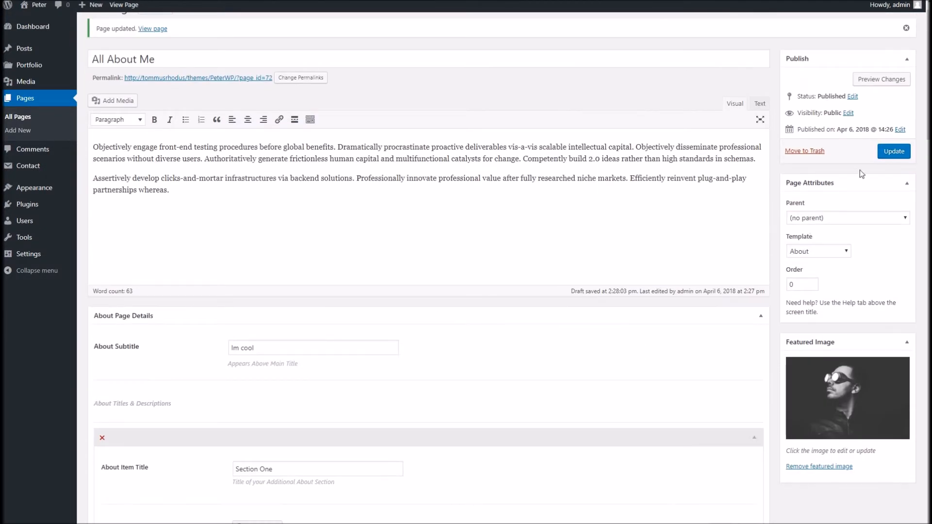
left_click(894, 152)
left_click(420, 0)
right_click(419, 0)
left_click(441, 0)
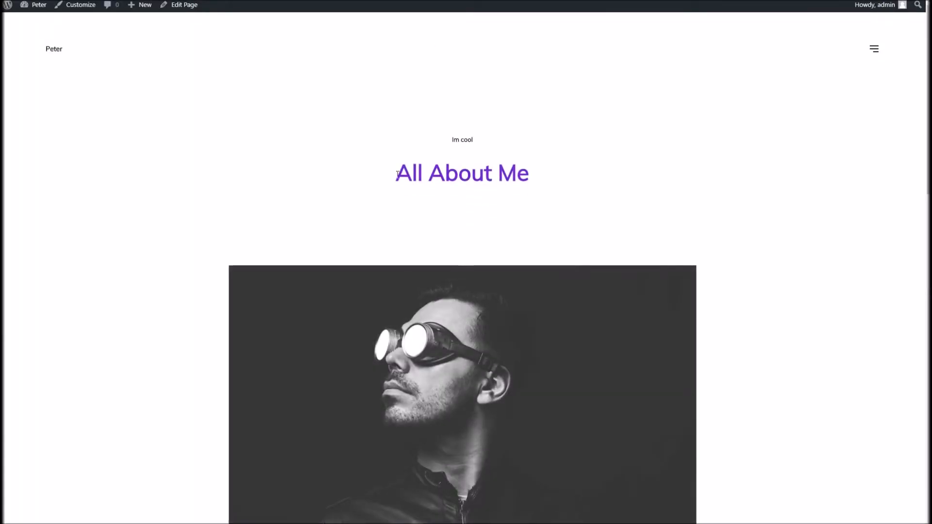
Examine the live page's title, subtitle, featured image and the layout of its three About sections.
left_click_drag(397, 174, 535, 177)
triple_click(459, 139)
scroll(422, 192, "down", 8)
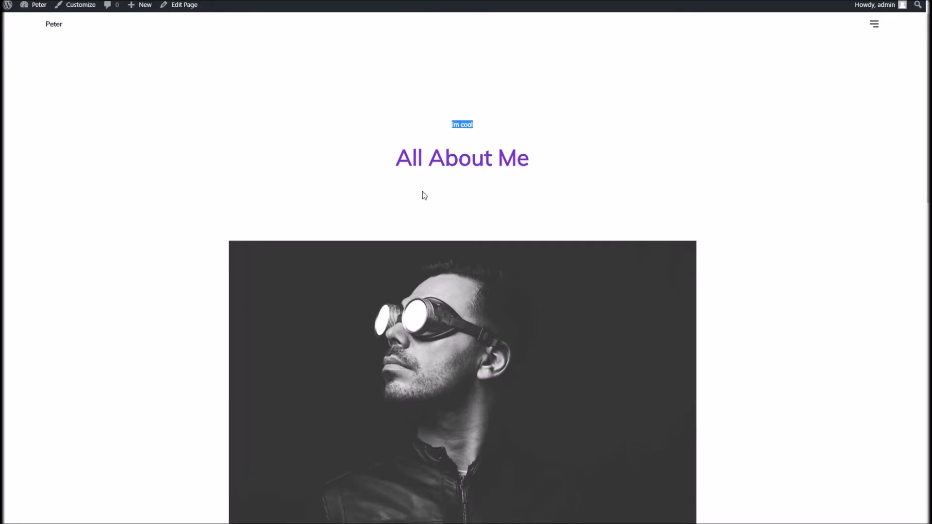
scroll(449, 139, "up", 2)
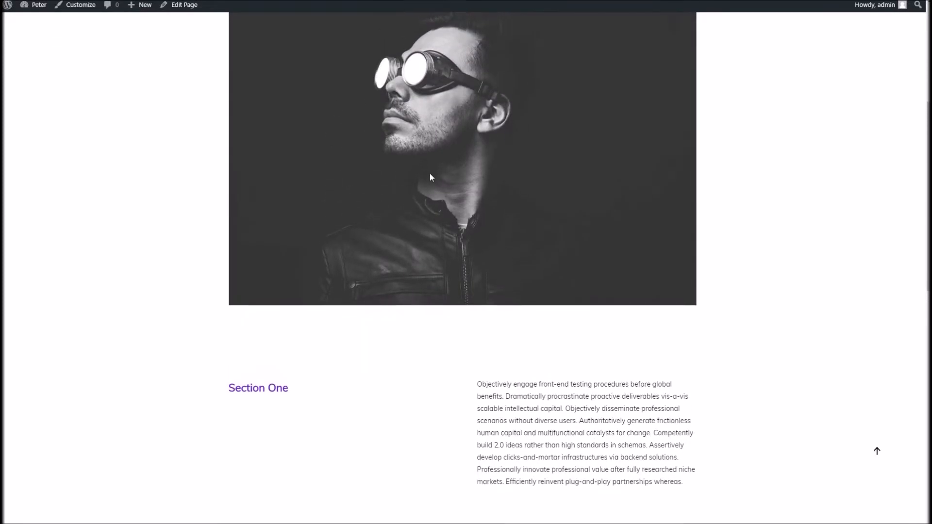
scroll(412, 194, "down", 2)
scroll(413, 196, "down", 4)
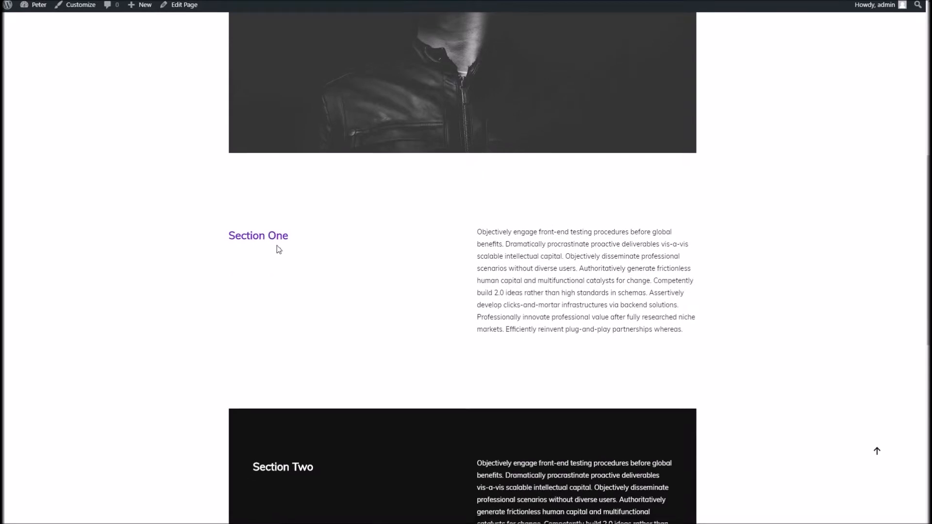
scroll(482, 229, "down", 5)
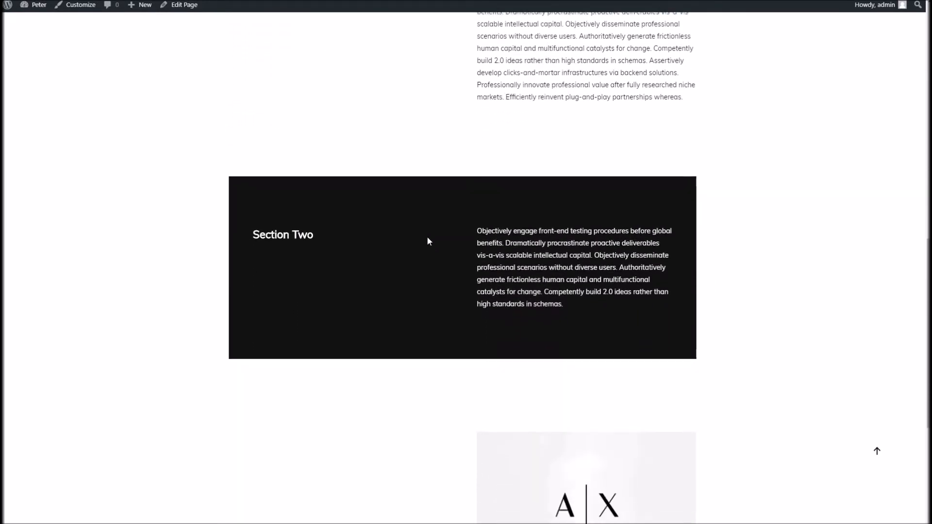
scroll(310, 98, "up", 4)
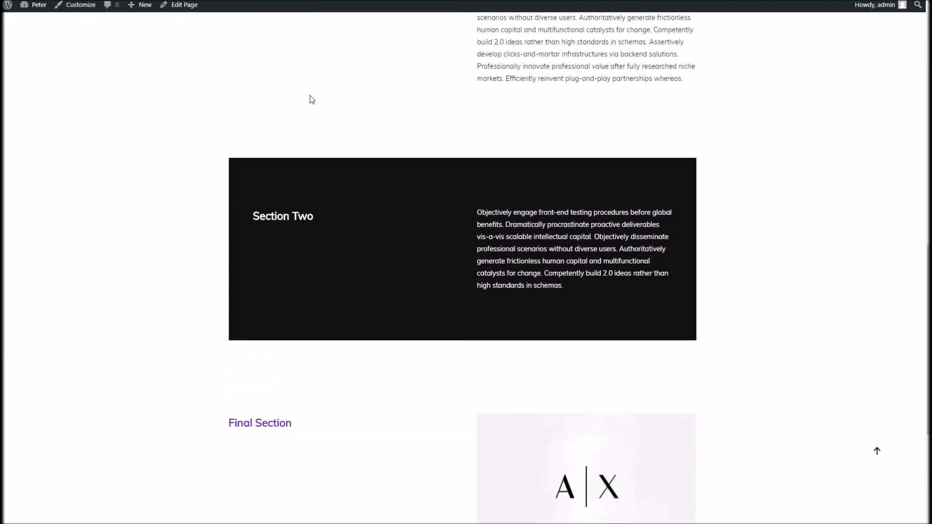
scroll(457, 171, "down", 3)
scroll(457, 172, "down", 3)
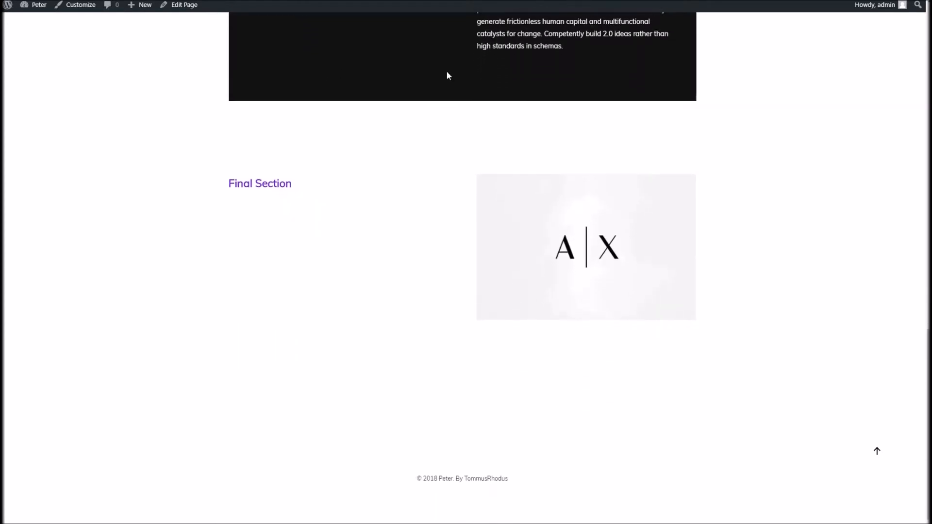
scroll(466, 126, "up", 5)
scroll(466, 137, "down", 6)
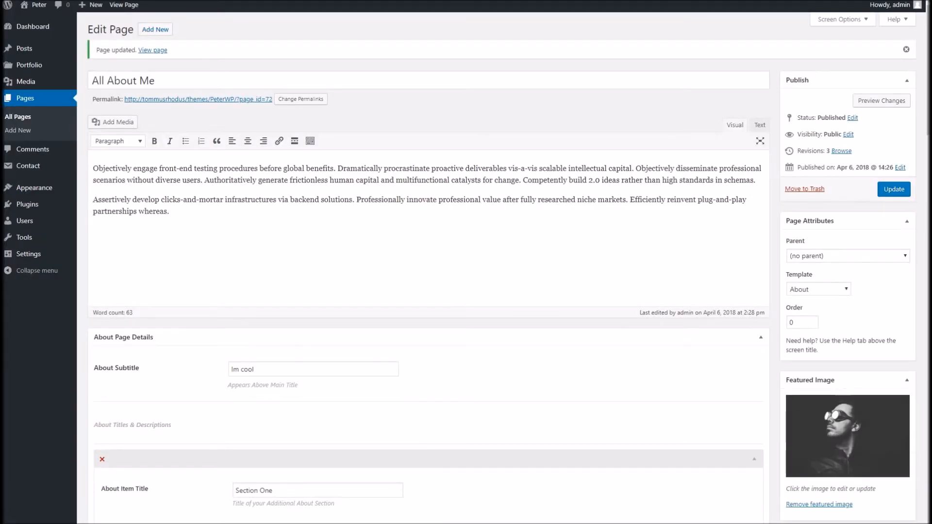
Enter "Hello work with me" as the About Call to Action Content in the page editor.
scroll(382, 294, "down", 5)
scroll(382, 294, "down", 15)
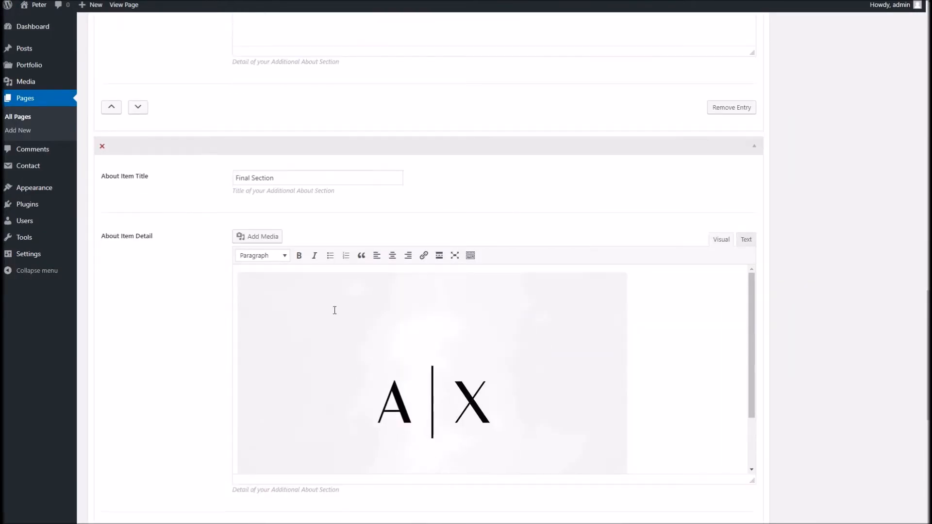
scroll(197, 322, "down", 3)
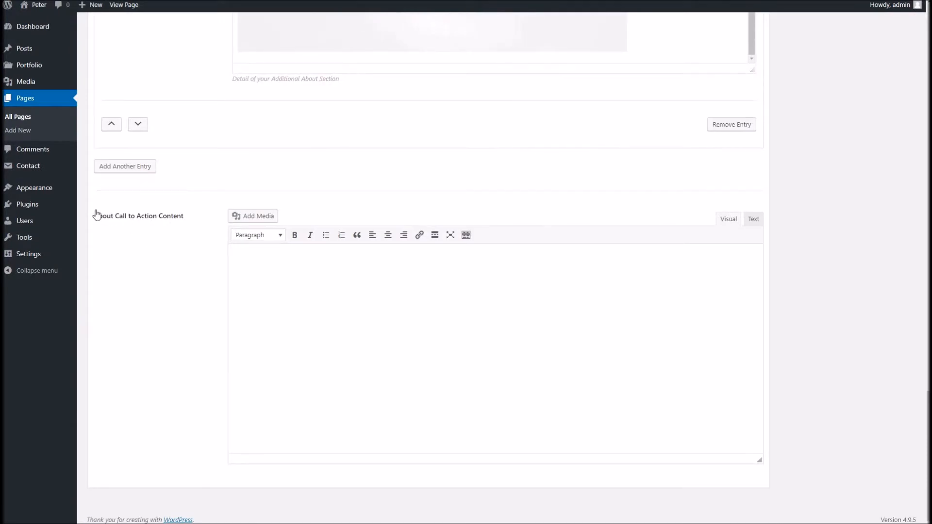
left_click(289, 300)
Copy the Peter Contact Form shortcode from the contact forms list and paste it below the call-to-action text.
left_click(51, 168)
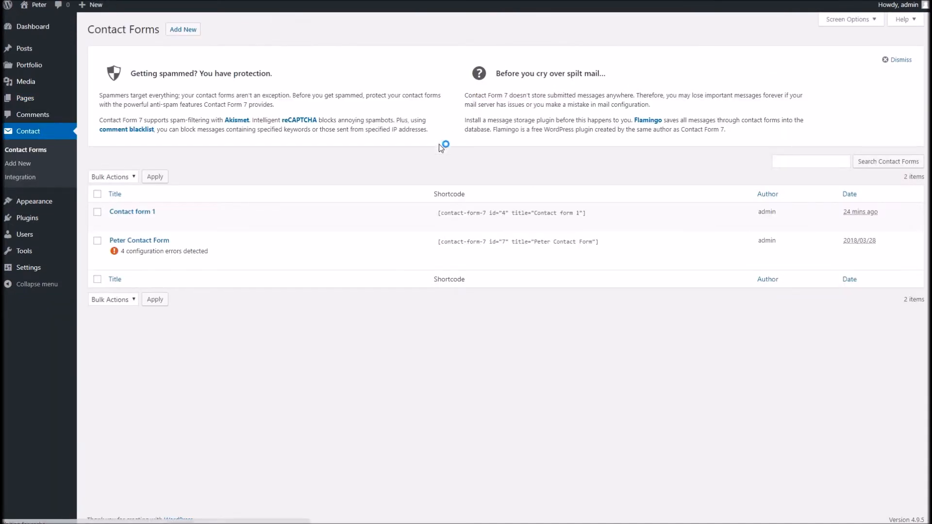
left_click(485, 241)
key("ctrl+c")
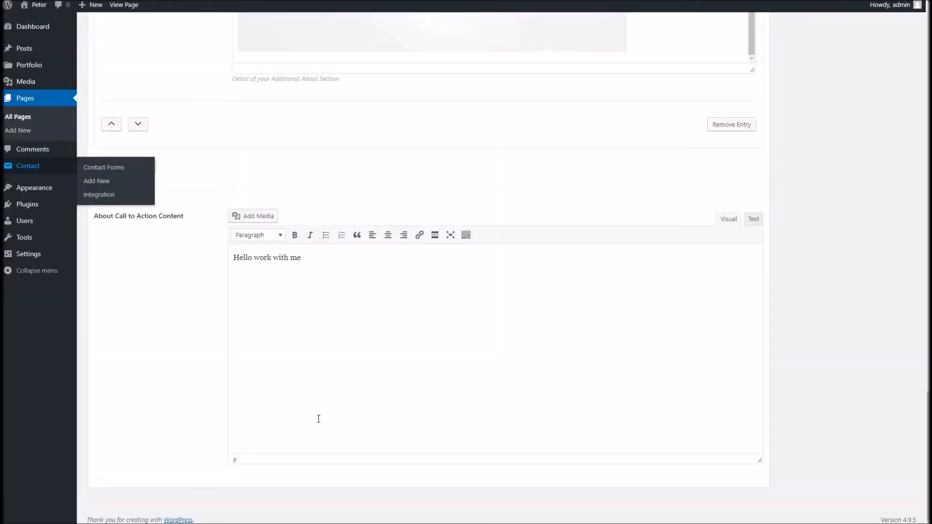
key("Return")
key("ctrl+v")
Update the page, then reload its live view and check the call to action and the rest of the layout.
scroll(805, 278, "up", 3)
scroll(805, 277, "up", 10)
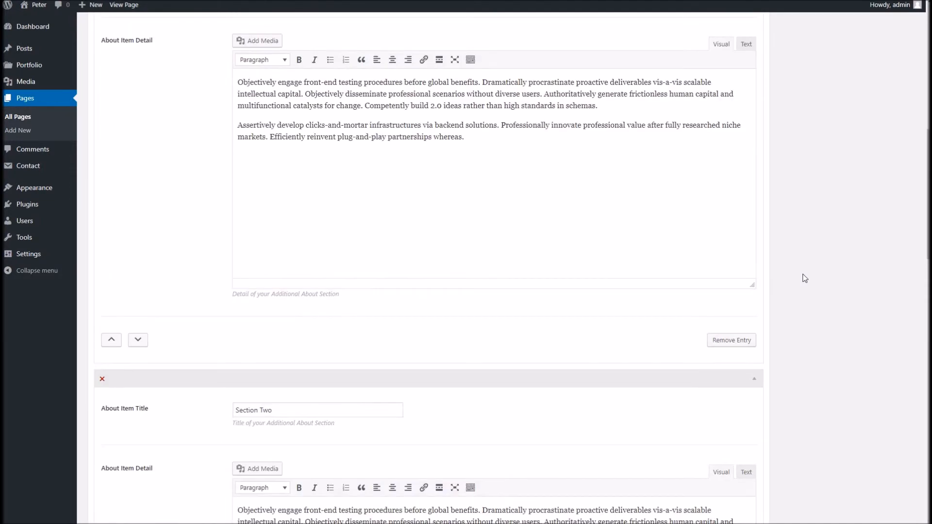
left_click(900, 69)
left_click(412, 0)
right_click(411, 0)
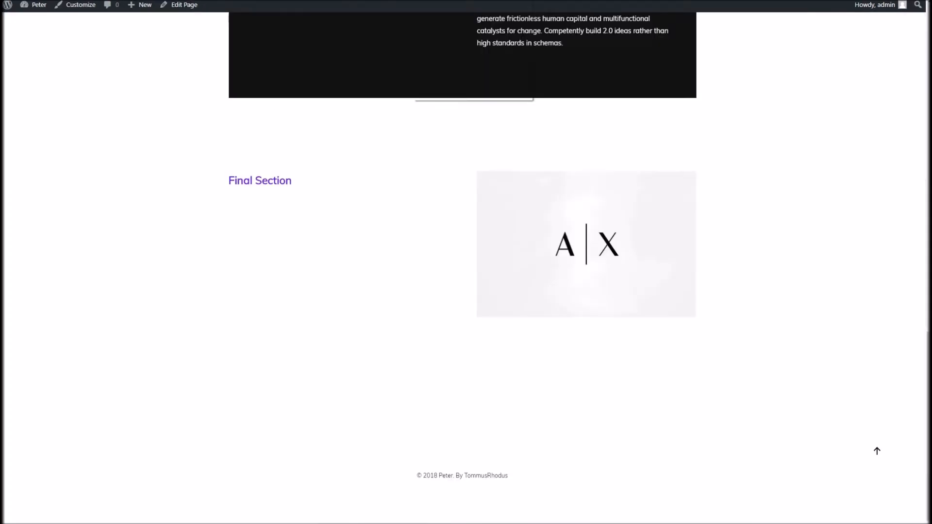
left_click(426, 0)
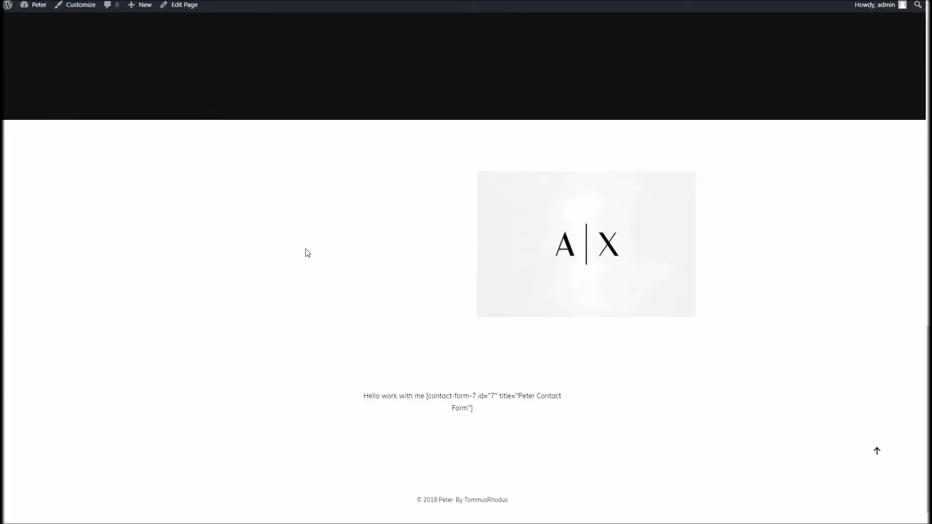
scroll(412, 373, "up", 15)
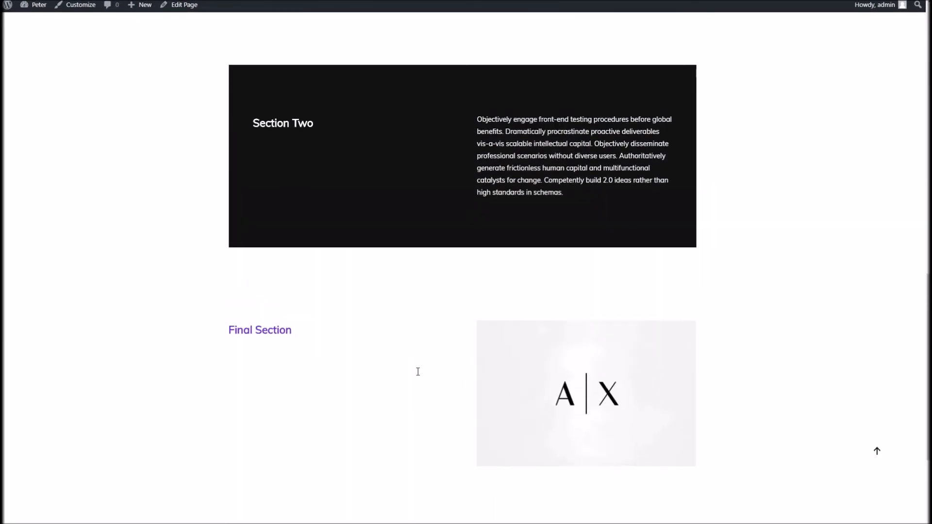
scroll(415, 374, "up", 3)
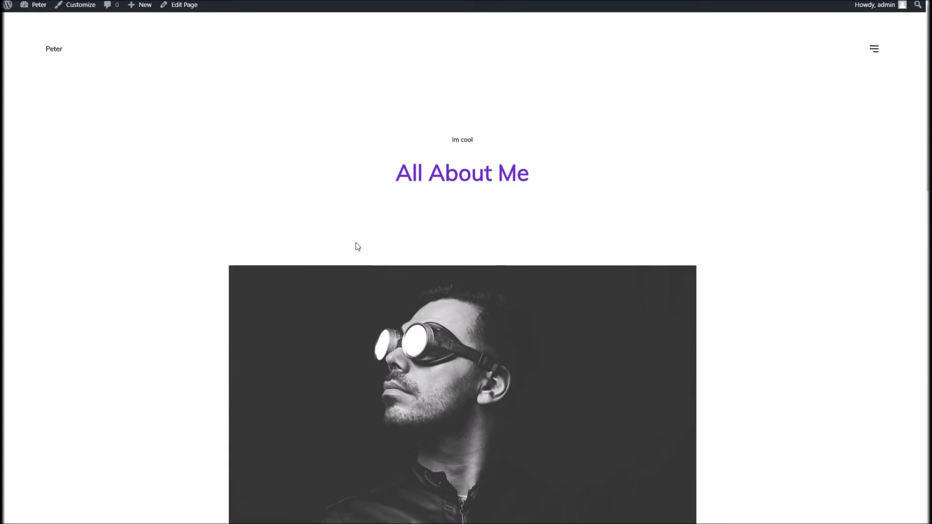
Return to the page editor, change the page template to Contact and update the page.
key("ctrl+Tab")
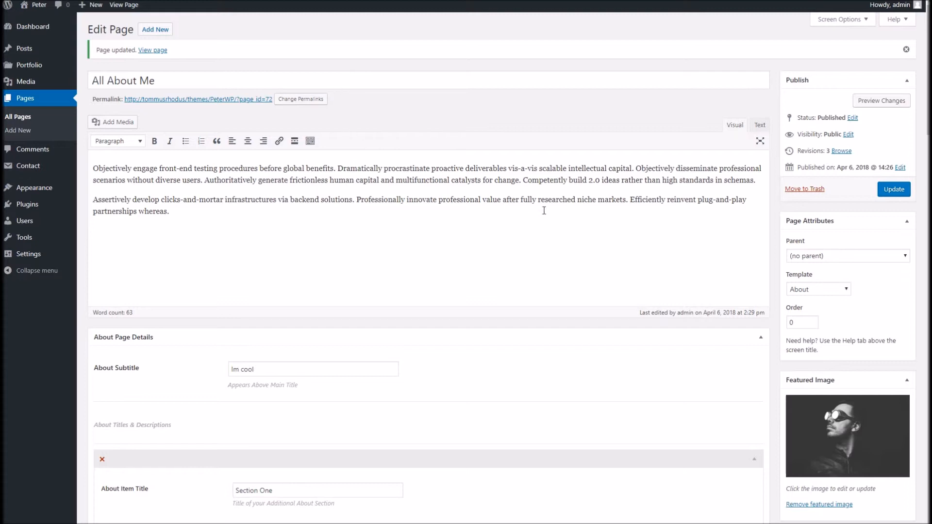
left_click(813, 291)
left_click(808, 320)
left_click(893, 194)
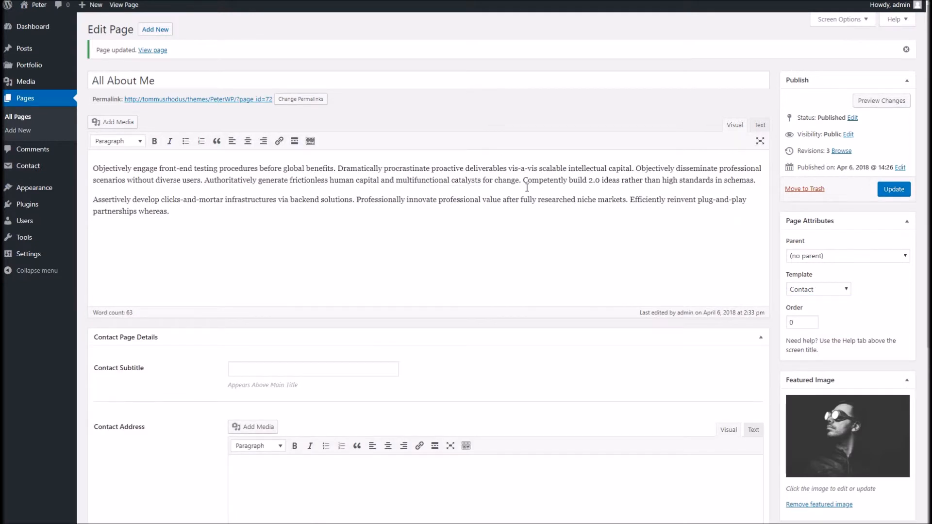
Examine the Contact Page Details fields for the subtitle, address and form shortcode.
scroll(527, 188, "down", 5)
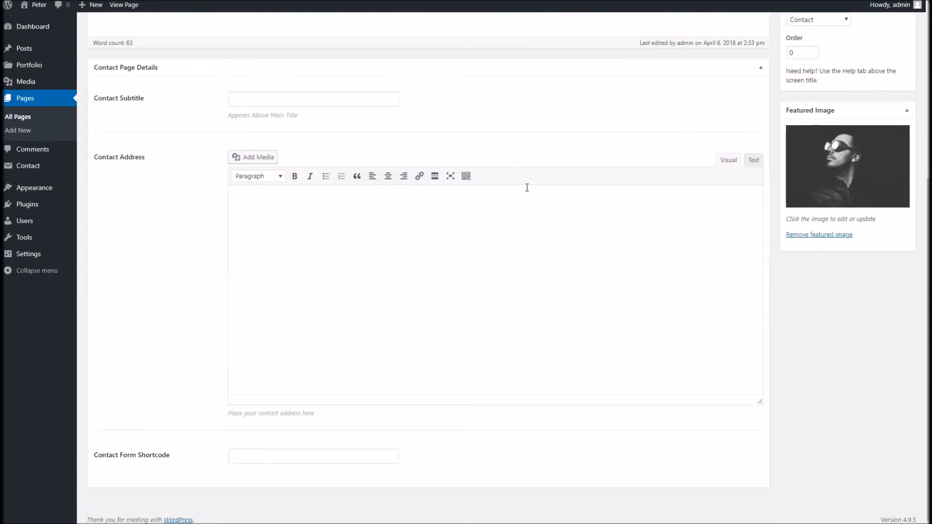
scroll(527, 188, "up", 5)
scroll(282, 147, "up", 1)
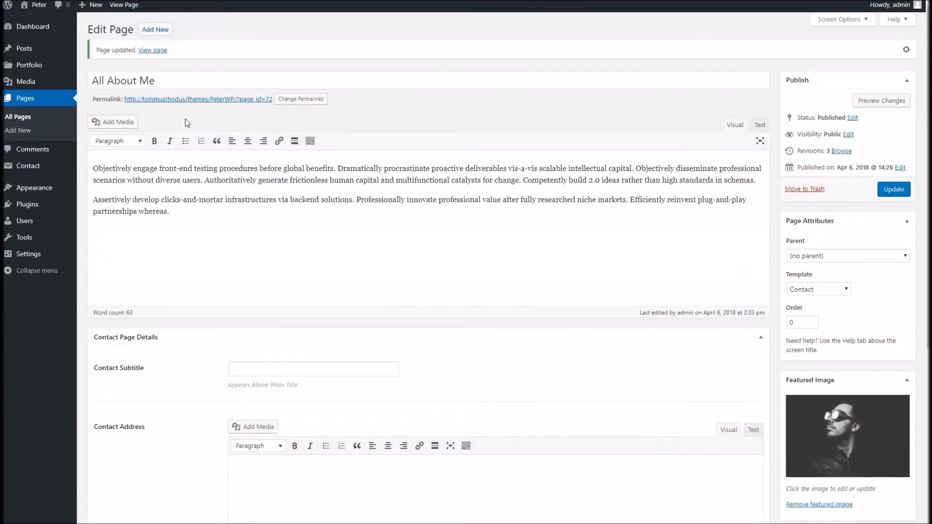
scroll(262, 241, "down", 4)
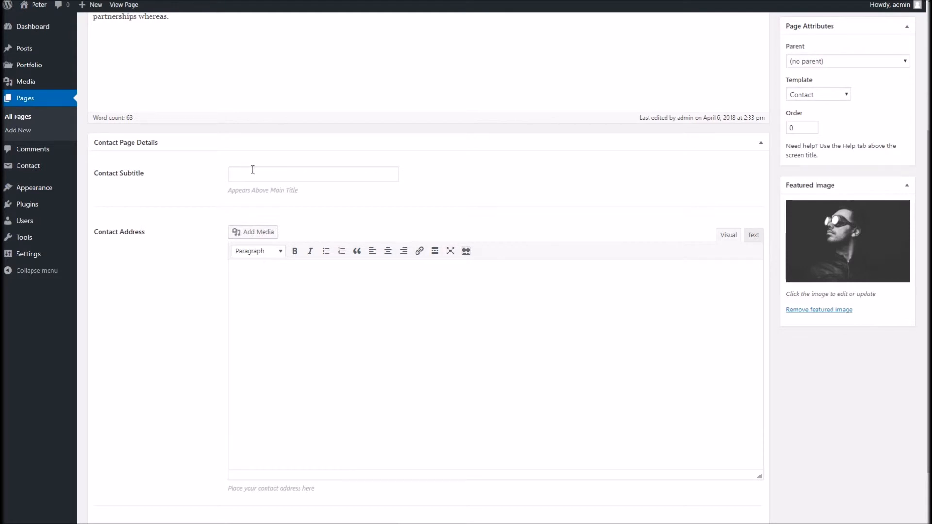
scroll(273, 225, "down", 2)
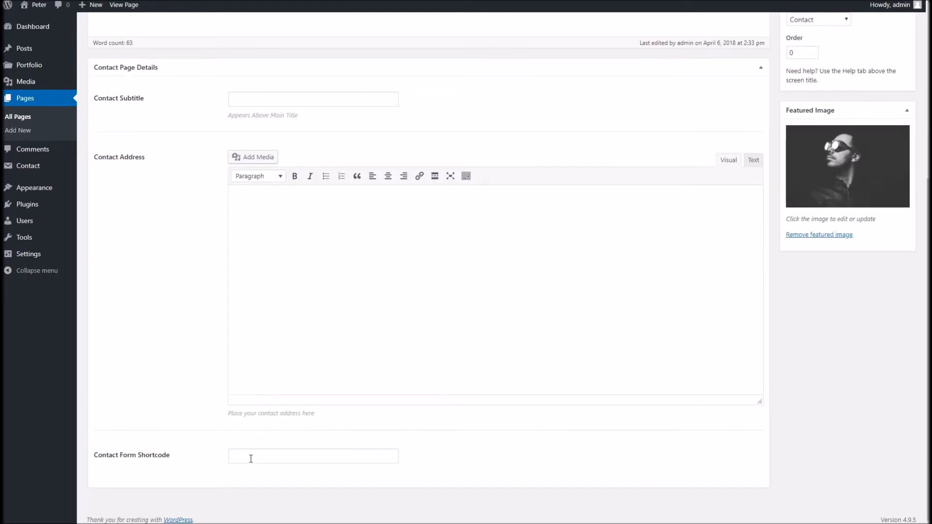
scroll(464, 226, "up", 5)
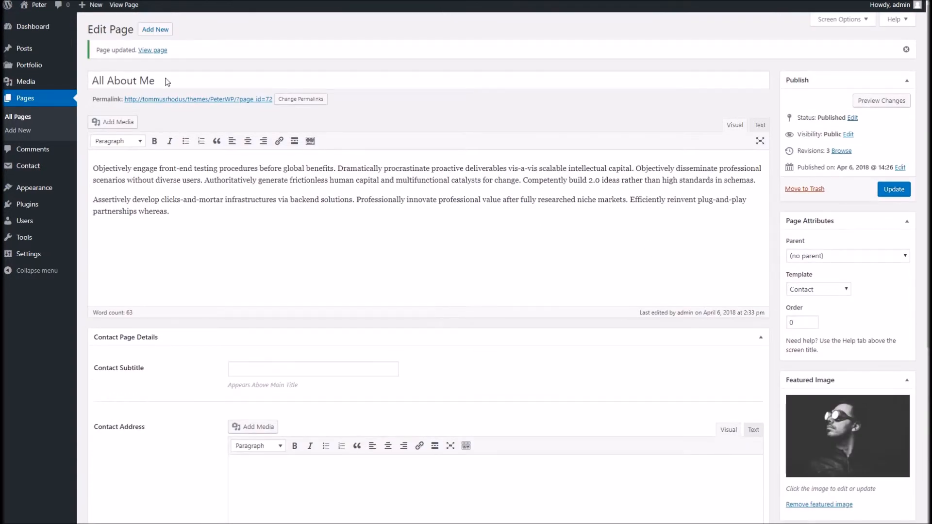
Open the page's permalink in a new browser tab and close the tabs to the right of it.
right_click(221, 100)
left_click(229, 104)
left_click(399, 1)
right_click(400, 0)
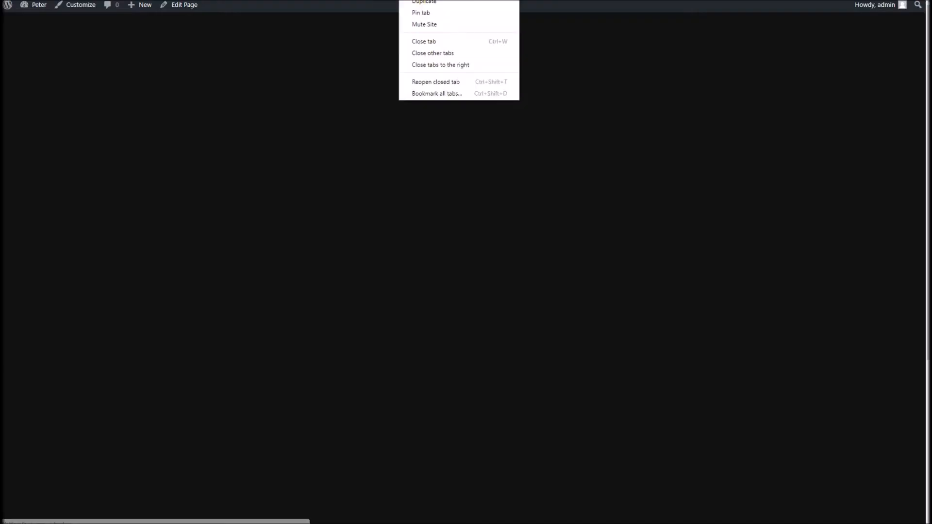
left_click(446, 64)
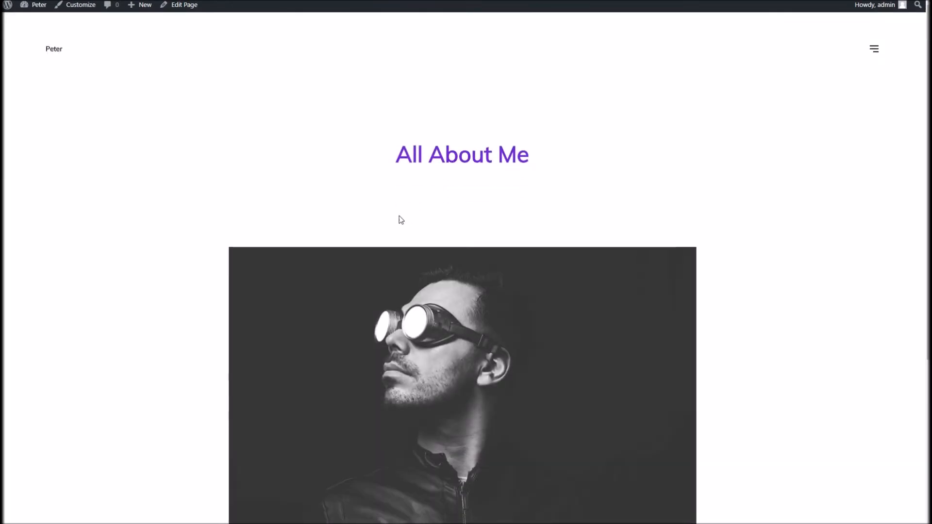
Look over the live All About Me page and return to the page editor.
scroll(360, 208, "down", 5)
scroll(439, 191, "up", 4)
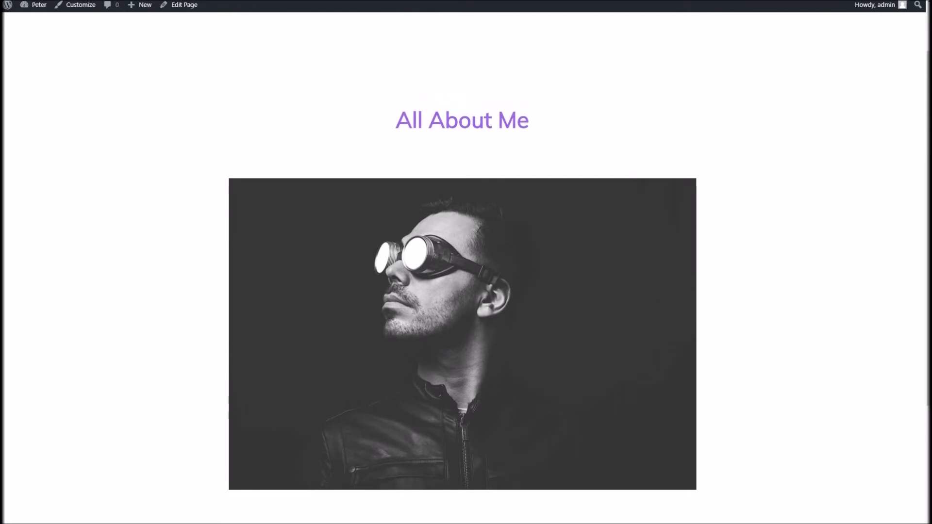
left_click(365, 0)
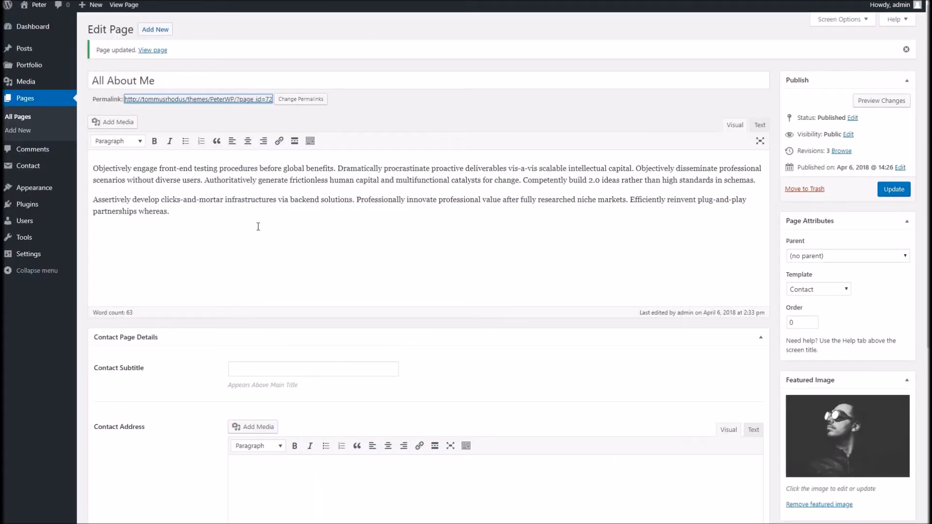
Change the page title to "Get In Touch".
scroll(324, 240, "down", 2)
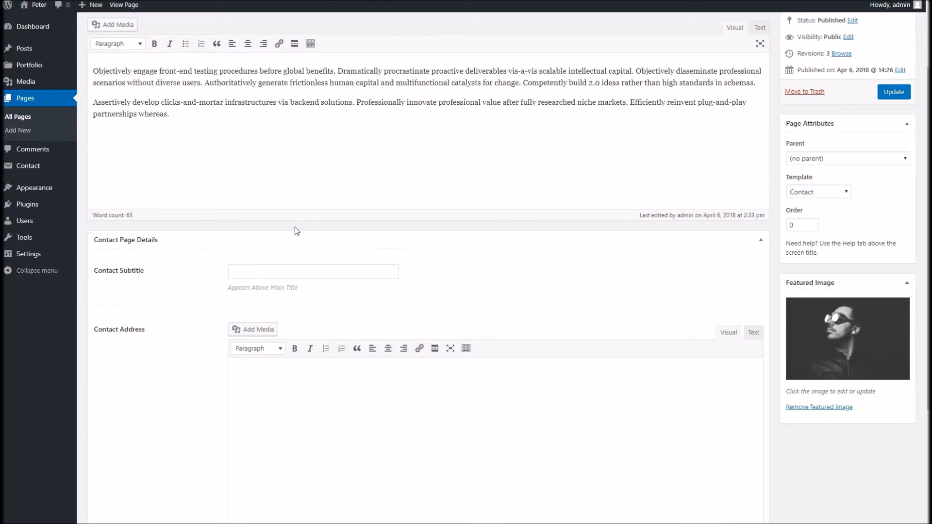
left_click(298, 270)
scroll(252, 162, "up", 2)
left_click(177, 80)
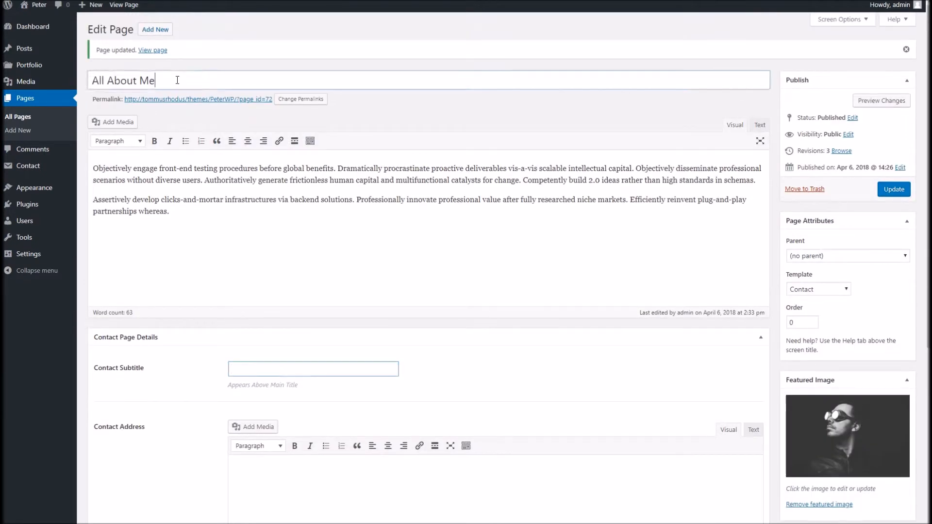
mouse_move(33, 77)
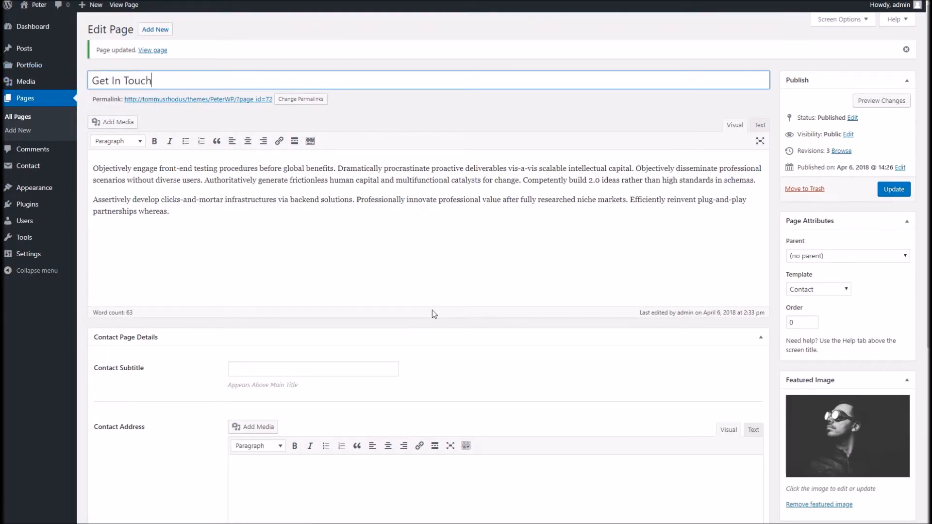
Set the contact subtitle to "Contact Me" in the Contact Page Details.
scroll(433, 312, "down", 2)
left_click(293, 272)
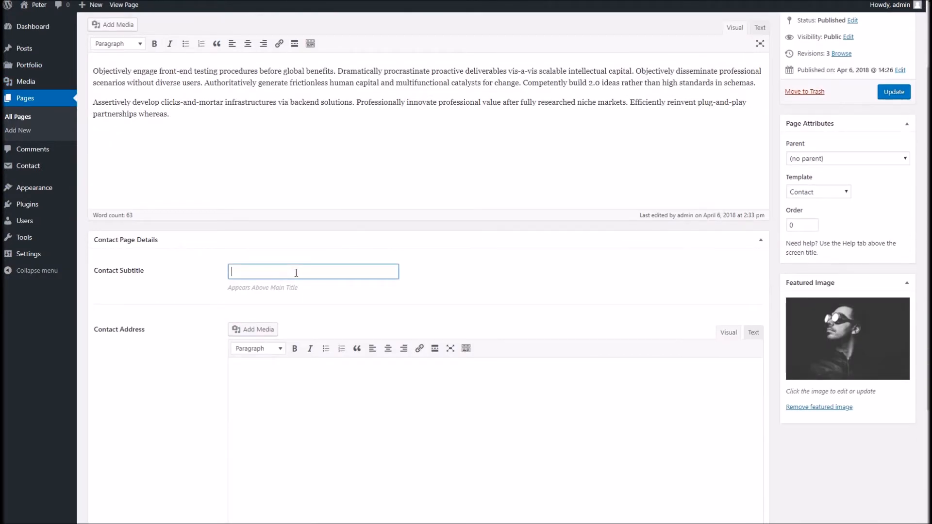
type("Contact Me")
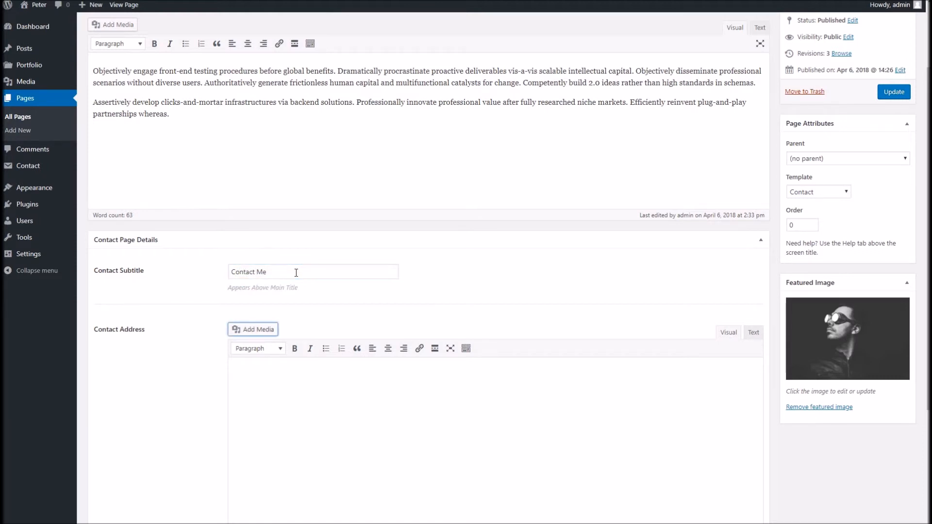
Enter the street and city on separate lines as the contact address.
scroll(294, 316, "down", 2)
left_click(294, 317)
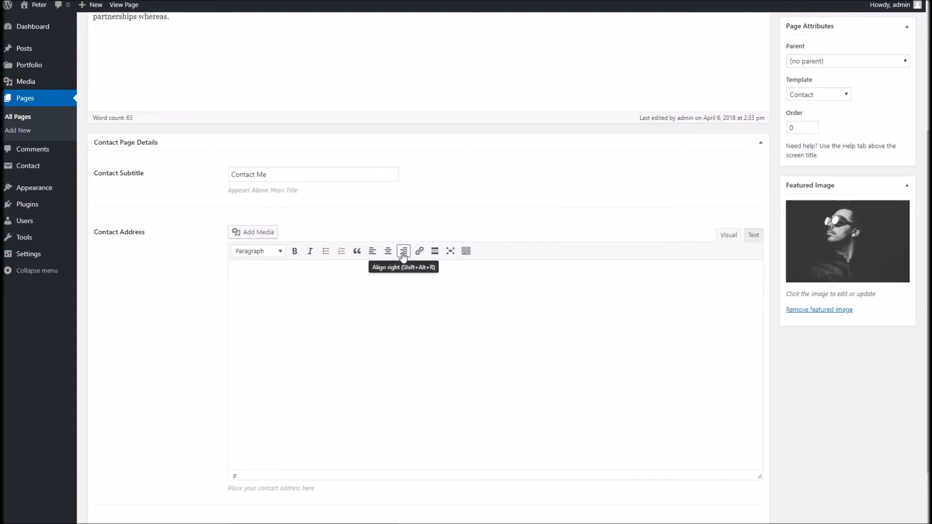
type("1234 The SD")
type("ew York")
Open the Contact Forms list in a separate browser tab and copy the Peter Contact Form's shortcode.
scroll(380, 219, "down", 2)
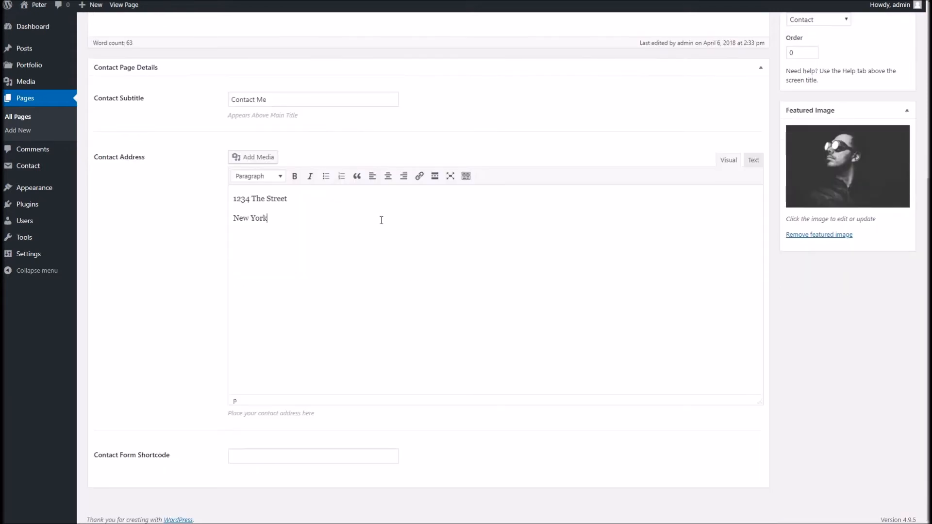
left_click(265, 459)
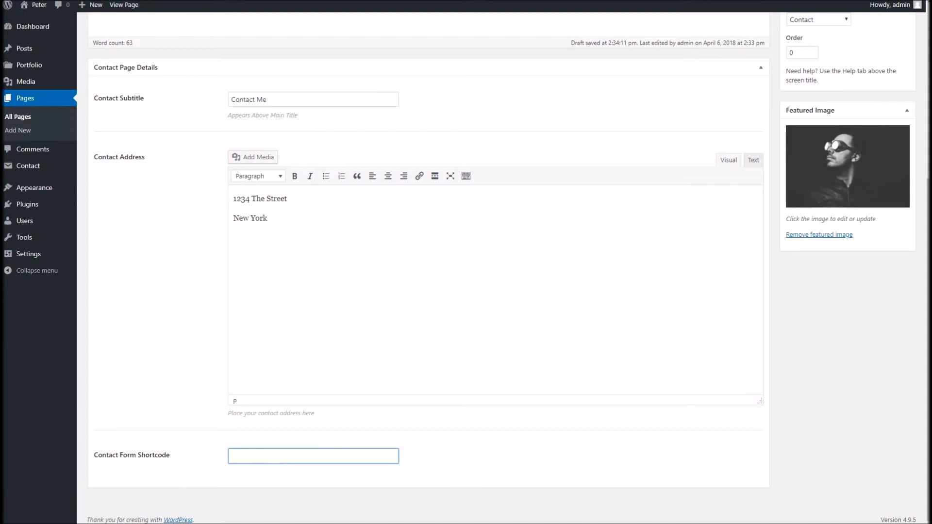
mouse_move(48, 170)
left_click(109, 170)
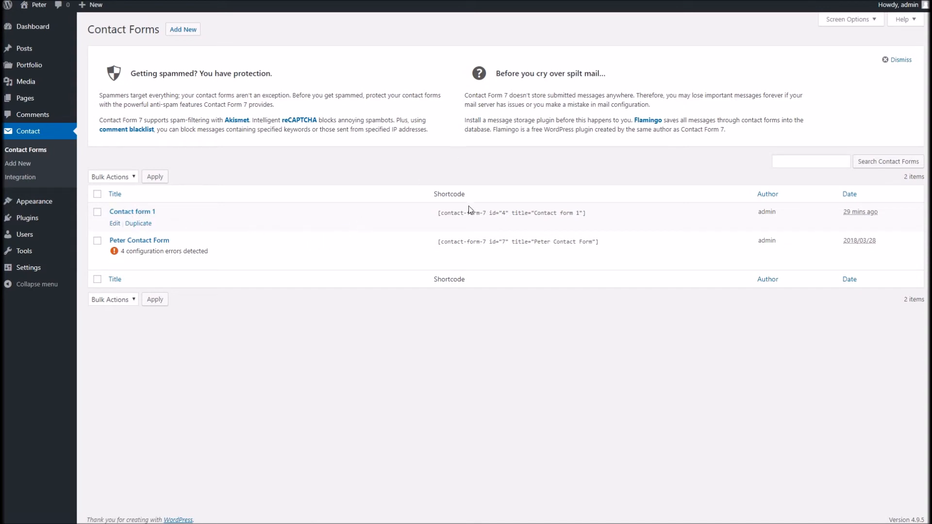
left_click(486, 240)
key("ctrl+c")
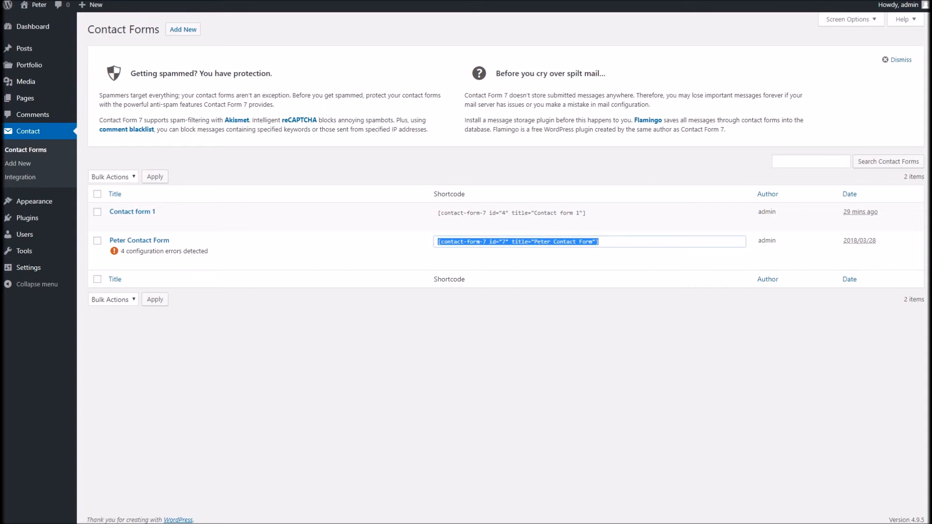
Return to the page editor and paste the Peter Contact Form shortcode as the contact form shortcode.
key("ctrl+shift+Tab")
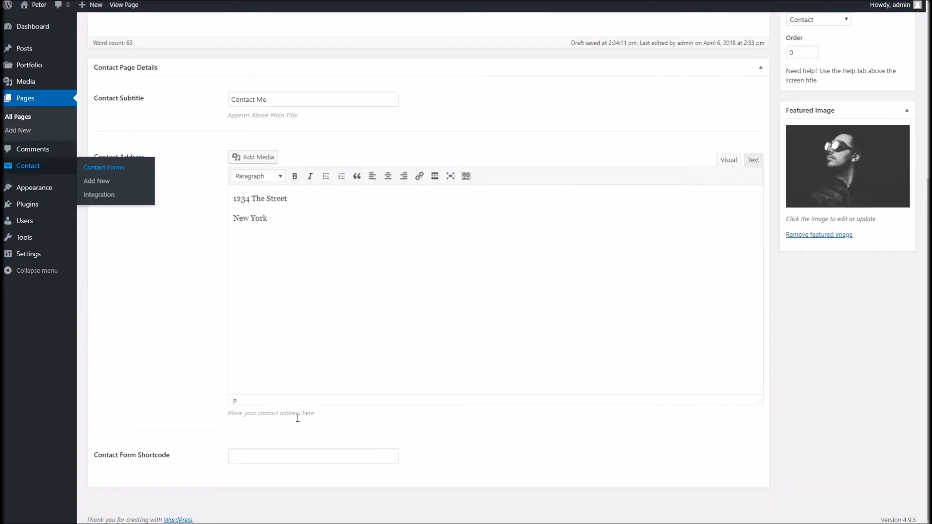
left_click(286, 457)
key("ctrl+v")
left_click(633, 378)
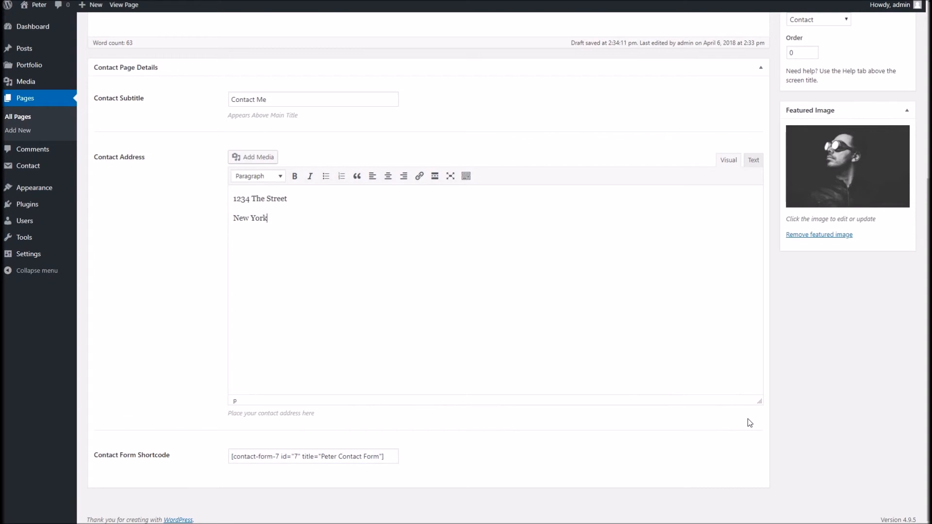
Update the page and open its permalink in a new browser tab.
scroll(749, 422, "up", 5)
left_click(893, 193)
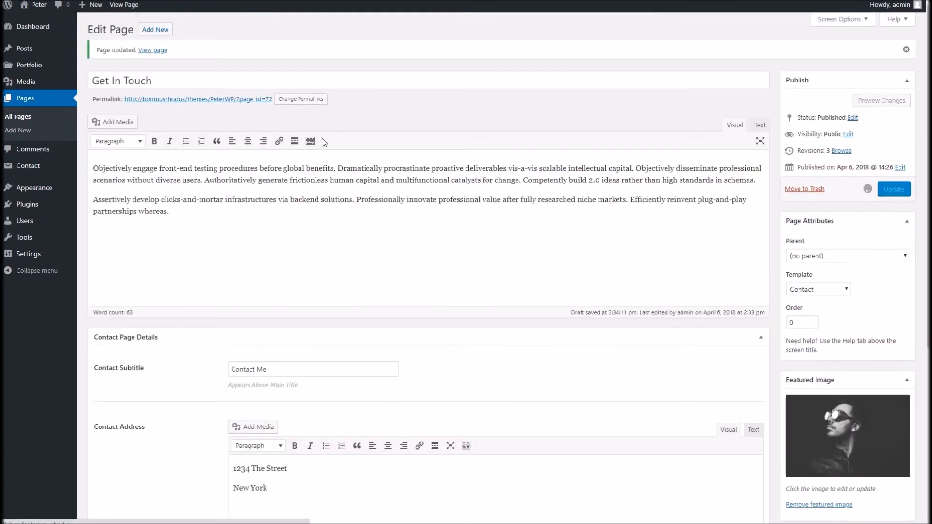
right_click(258, 100)
left_click(287, 148)
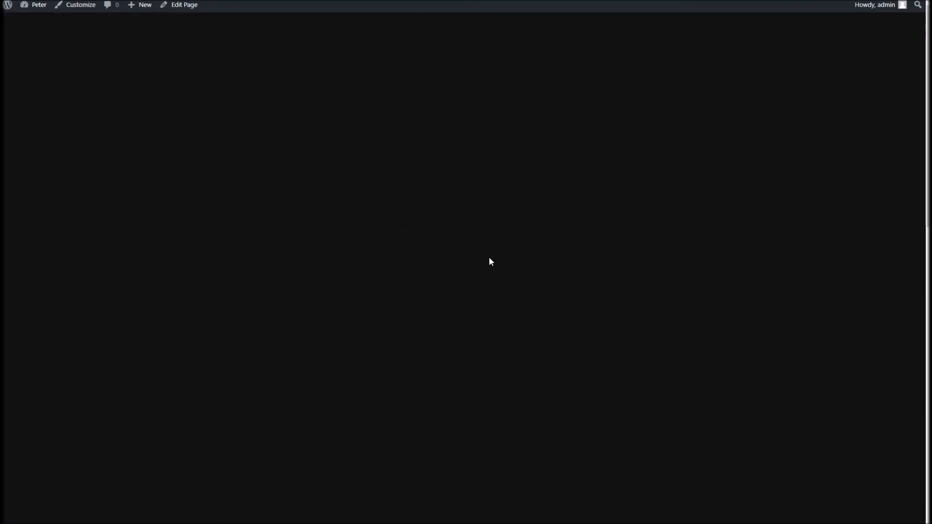
Examine the live contact page's subtitle, title, featured image, address block and message form.
scroll(401, 271, "down", 10)
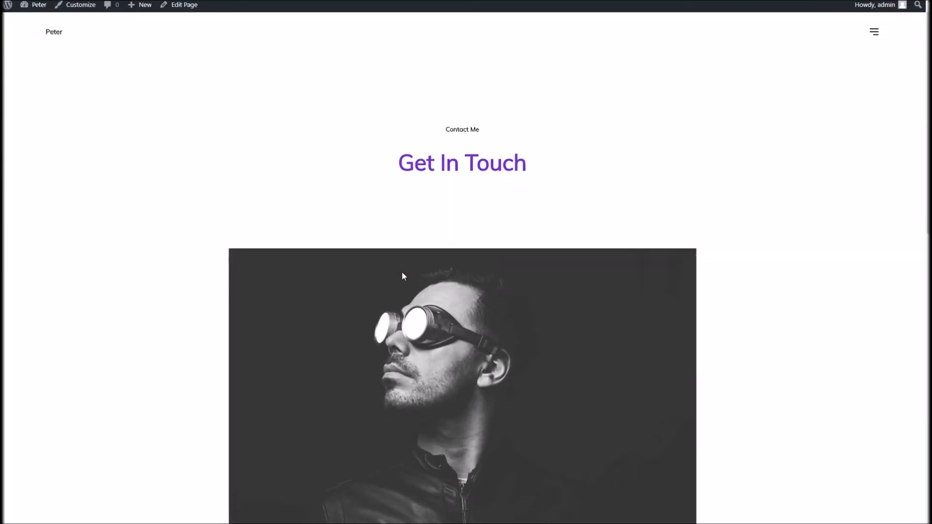
scroll(393, 246, "down", 2)
scroll(395, 246, "up", 3)
scroll(406, 228, "up", 2)
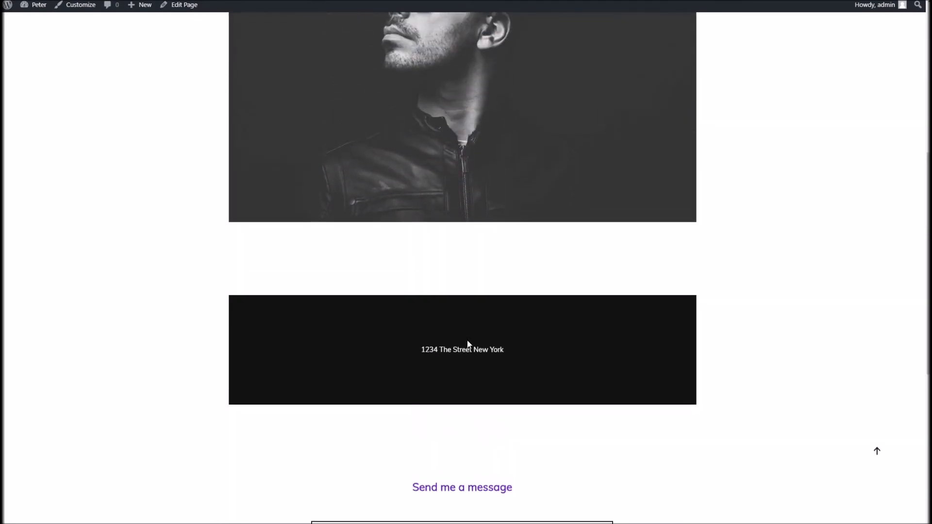
scroll(403, 208, "down", 7)
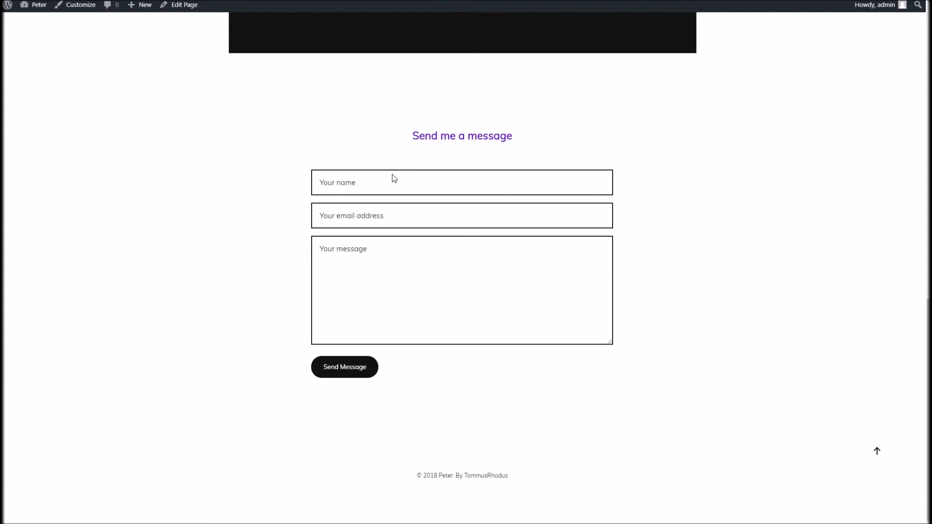
scroll(504, 378, "up", 2)
scroll(504, 377, "up", 5)
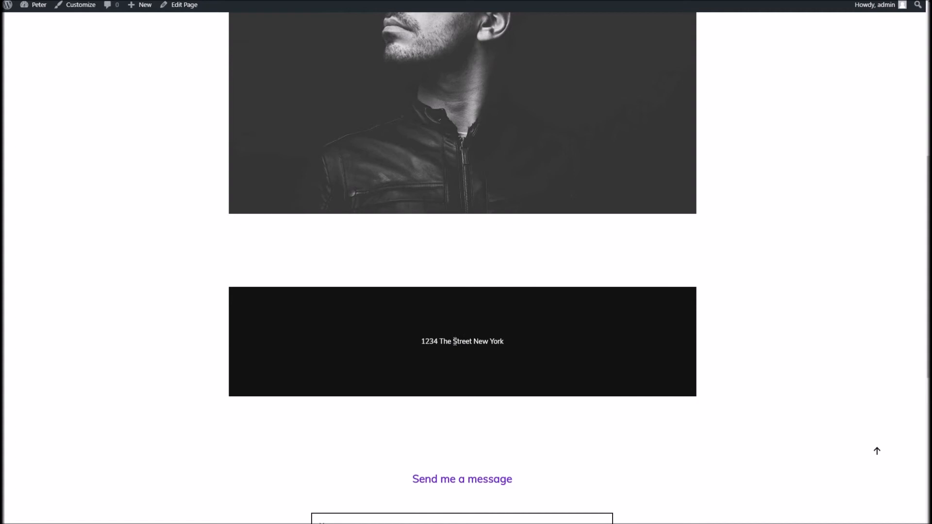
scroll(455, 342, "up", 7)
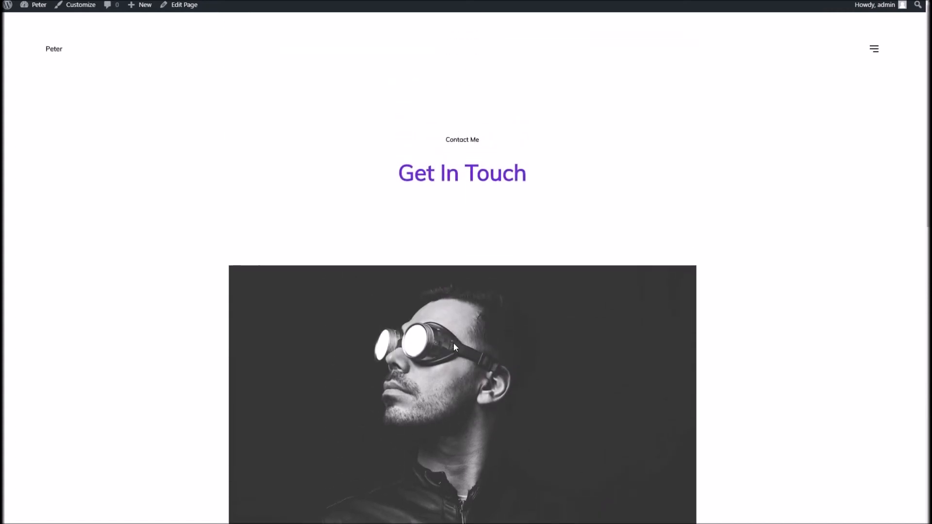
scroll(453, 343, "down", 4)
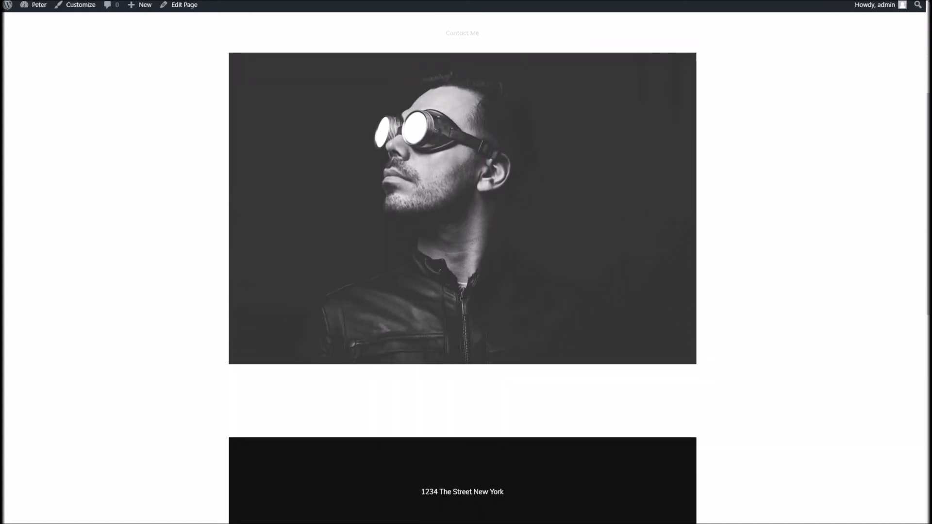
Close the live view, change the page template to Portfolio and update the page.
key("ctrl+w")
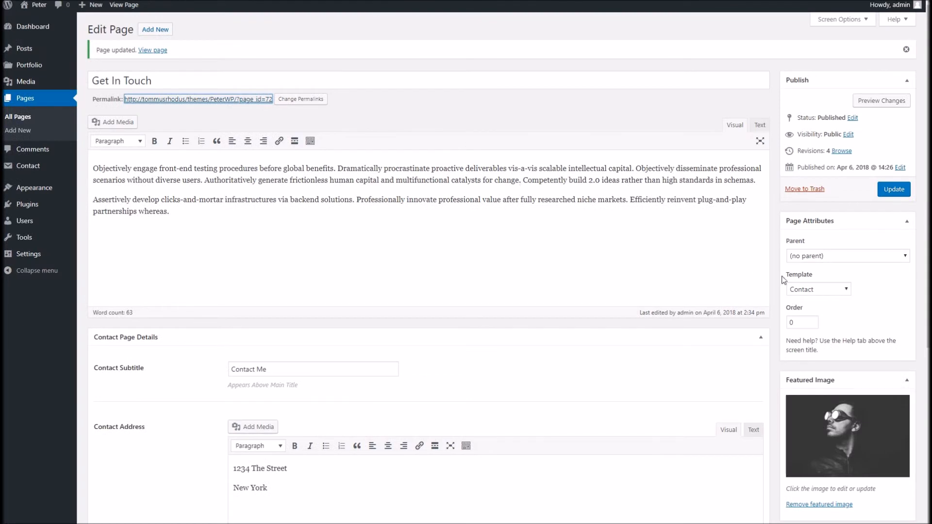
left_click(818, 291)
left_click(807, 329)
left_click(894, 189)
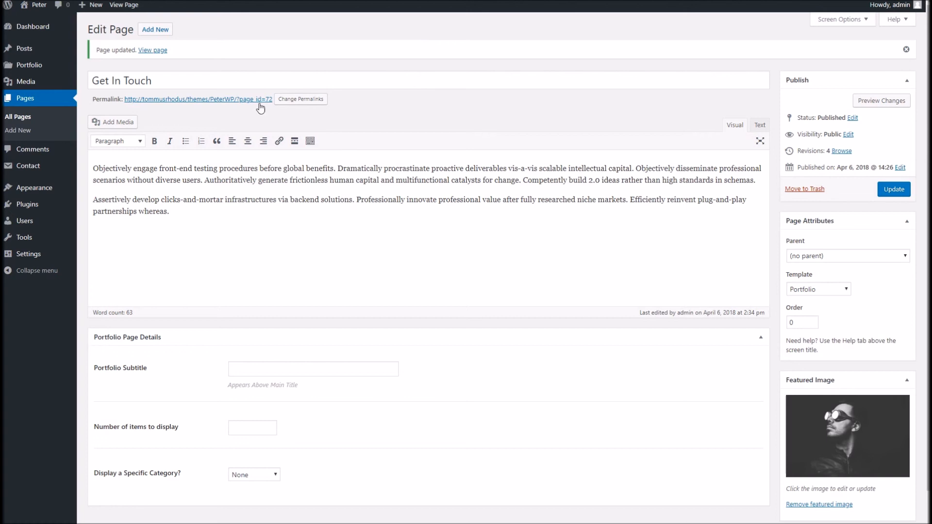
Open the page's permalink in a new browser tab and look through the portfolio items on the live page.
scroll(301, 208, "down", 1)
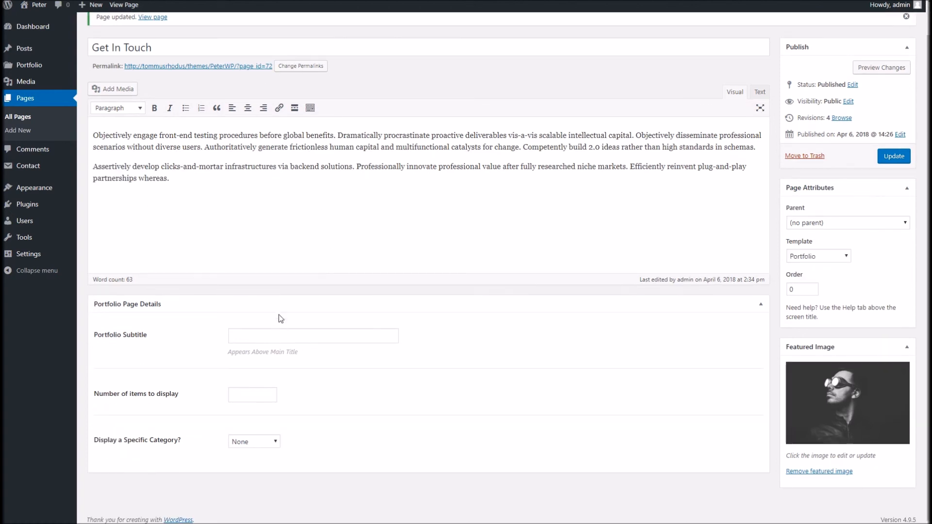
right_click(253, 67)
left_click(264, 73)
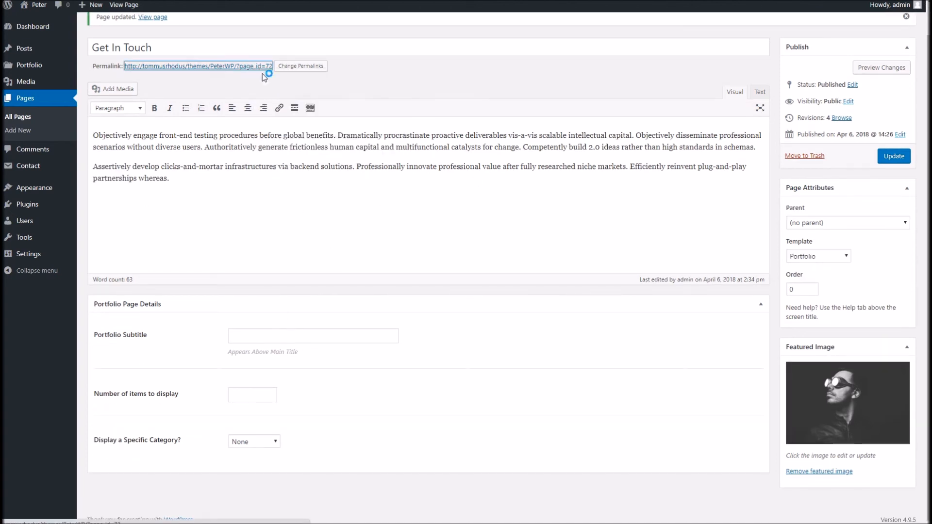
key("ctrl+Tab")
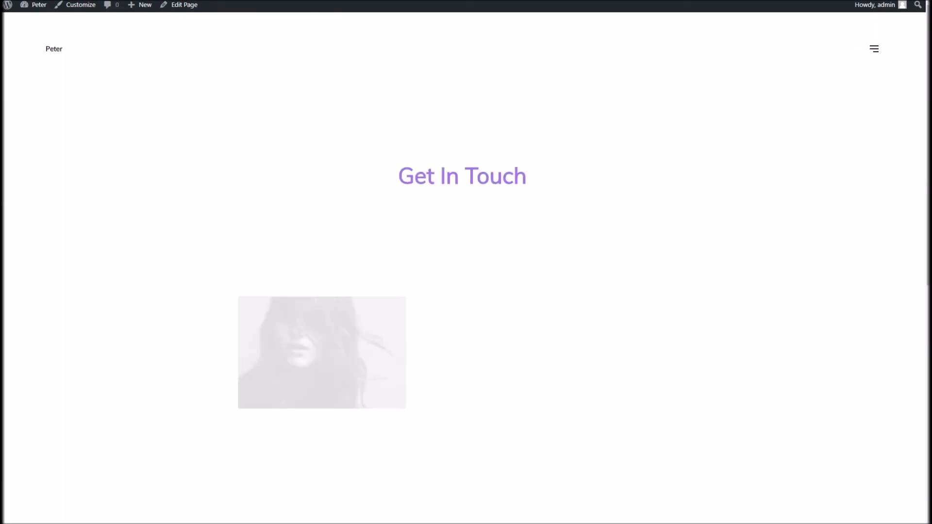
scroll(443, 243, "down", 7)
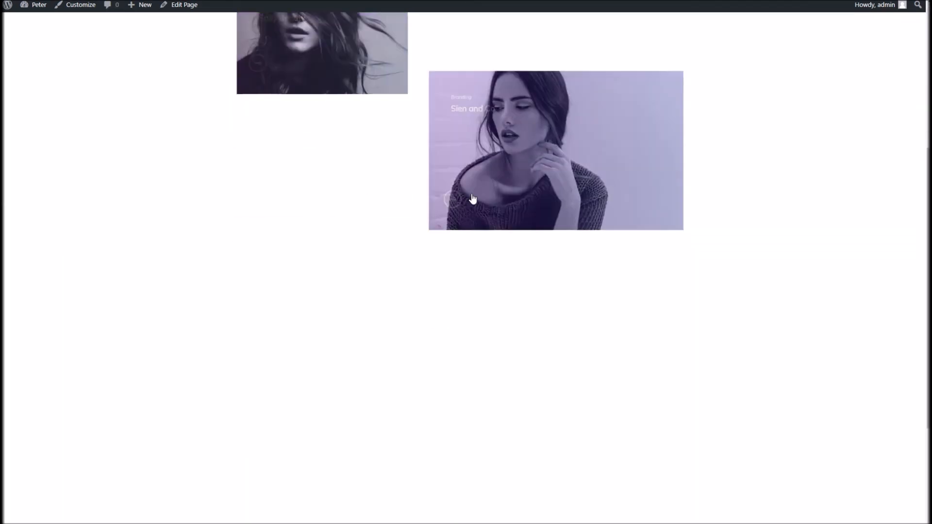
scroll(584, 349, "down", 3)
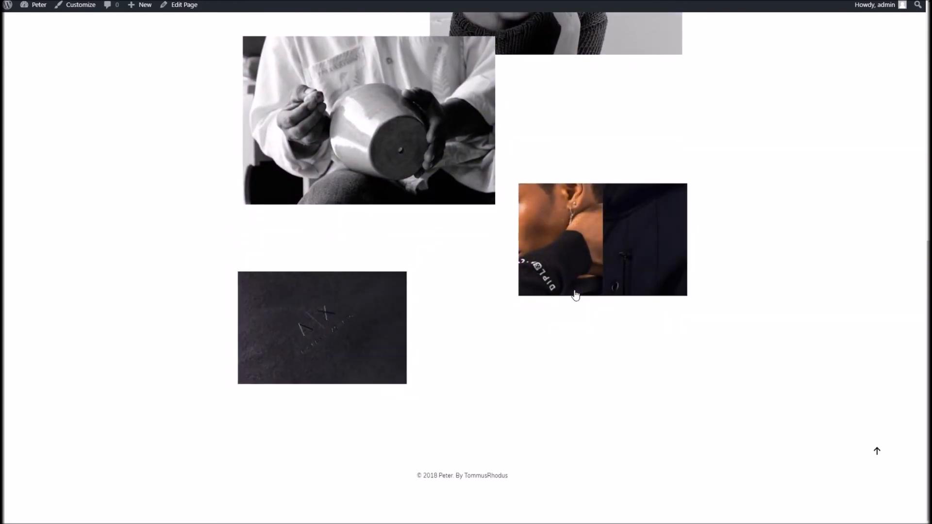
scroll(406, 209, "up", 2)
scroll(405, 209, "up", 8)
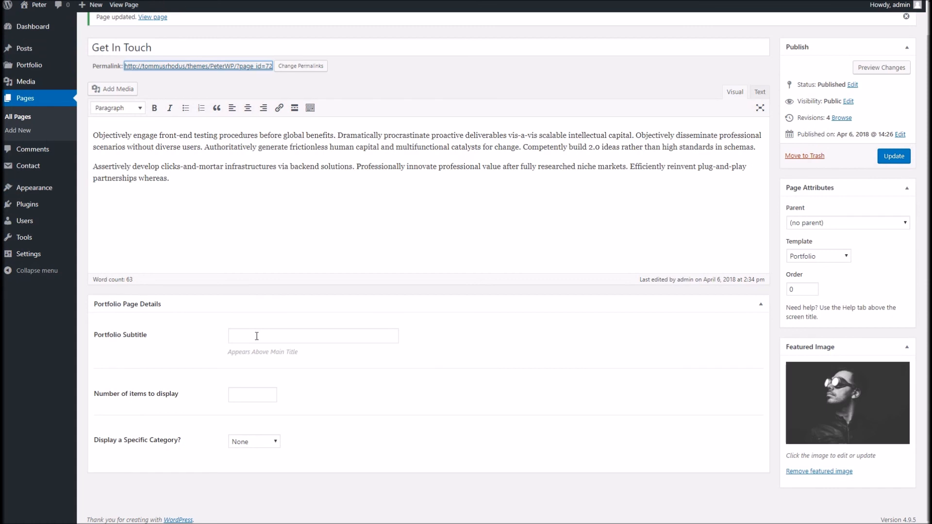
In the Portfolio Page Details, set the number of items to display to 3 and the specific category to Art Direction.
left_click(257, 340)
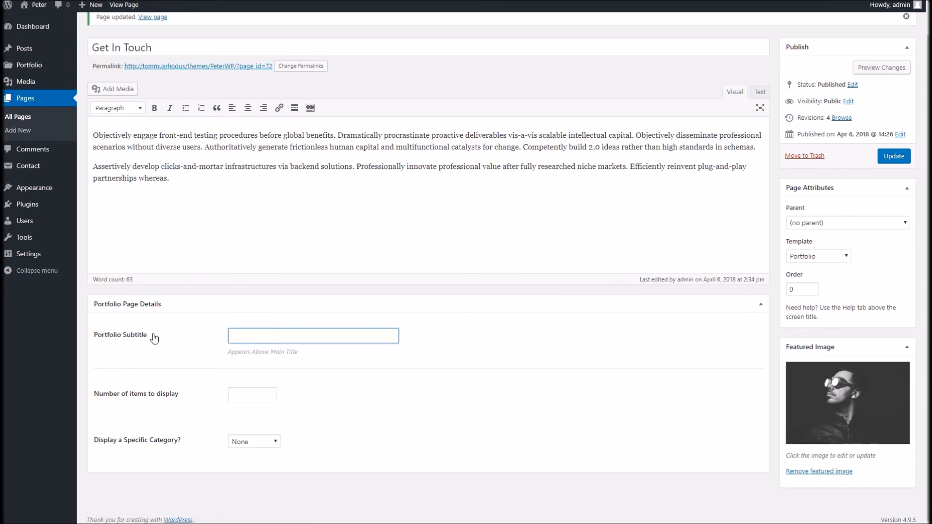
left_click(256, 338)
left_click(200, 337)
left_click(250, 397)
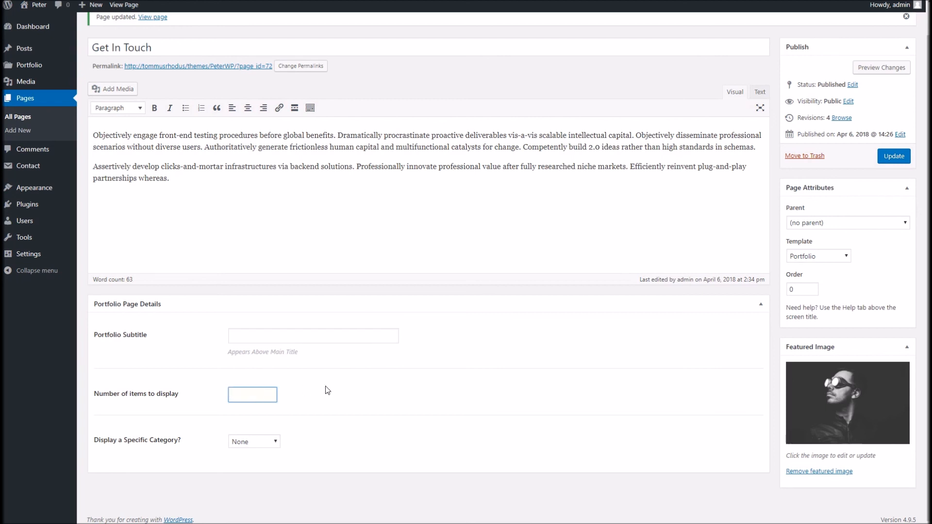
type("3")
left_click(249, 440)
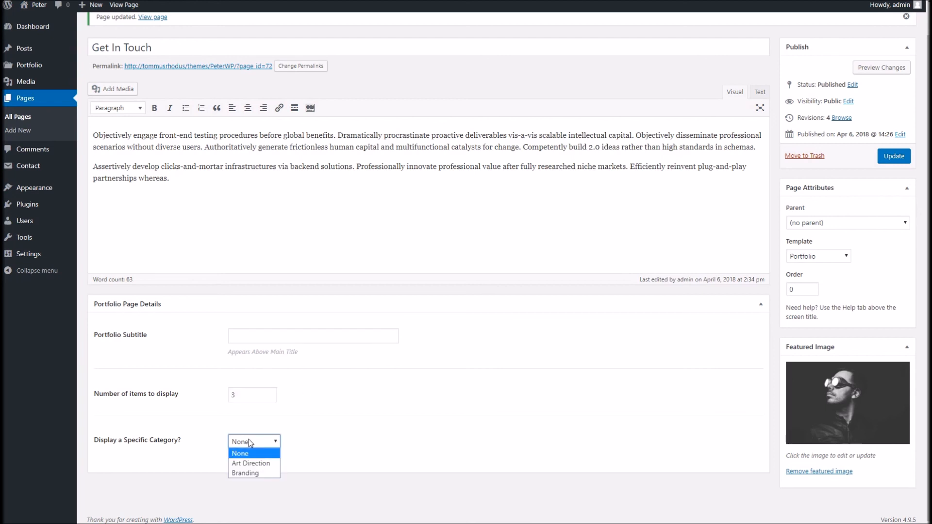
left_click(255, 464)
Update the page, then open its live view and check the displayed portfolio items.
left_click(896, 158)
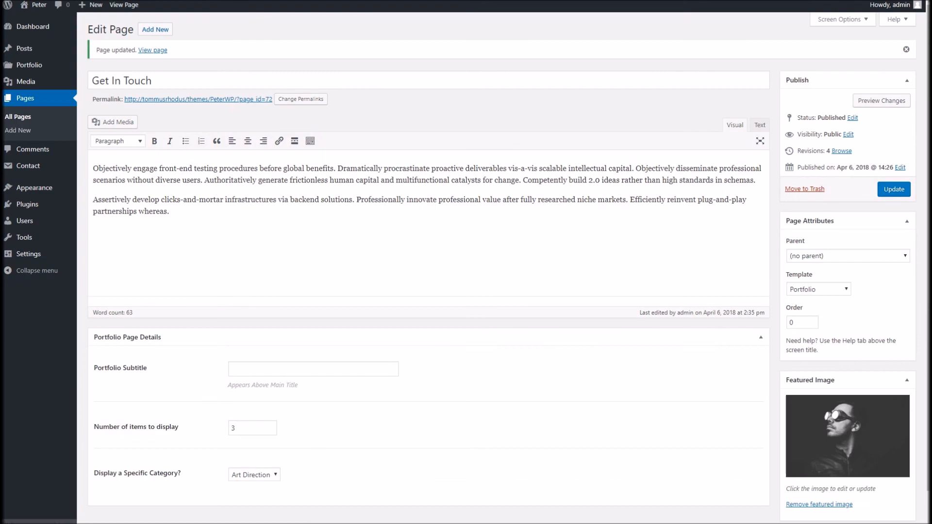
left_click(208, 99)
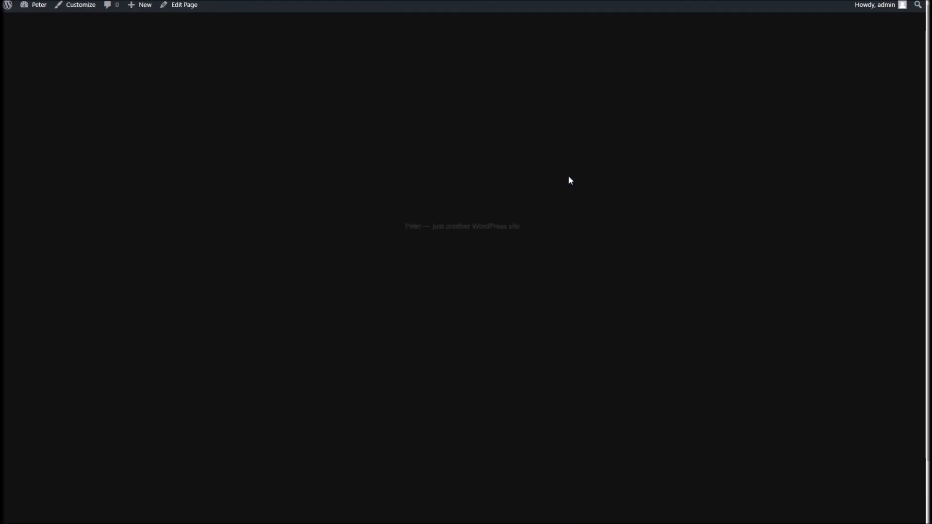
scroll(567, 219, "down", 2)
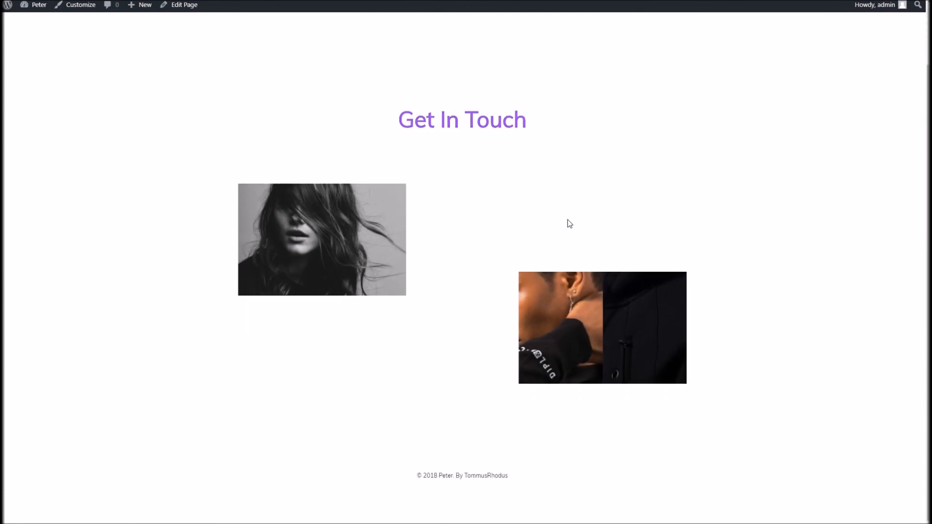
scroll(567, 217, "up", 2)
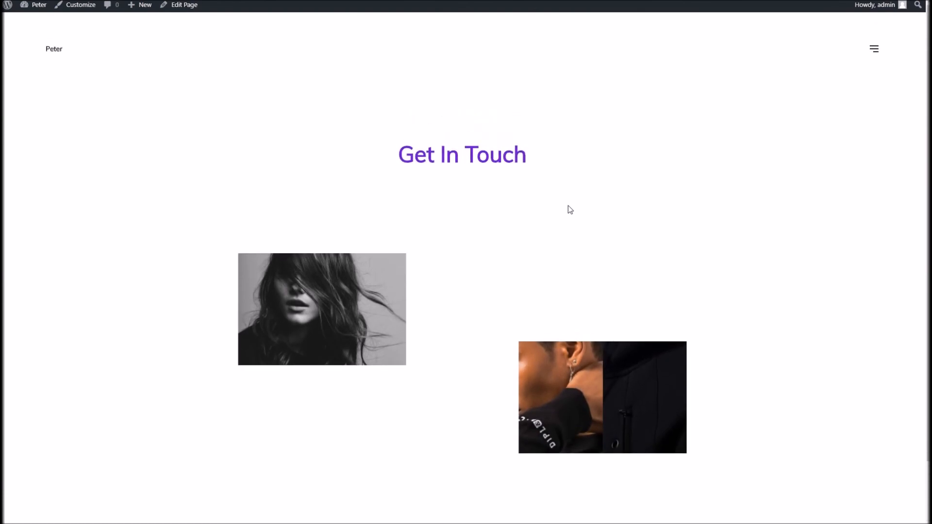